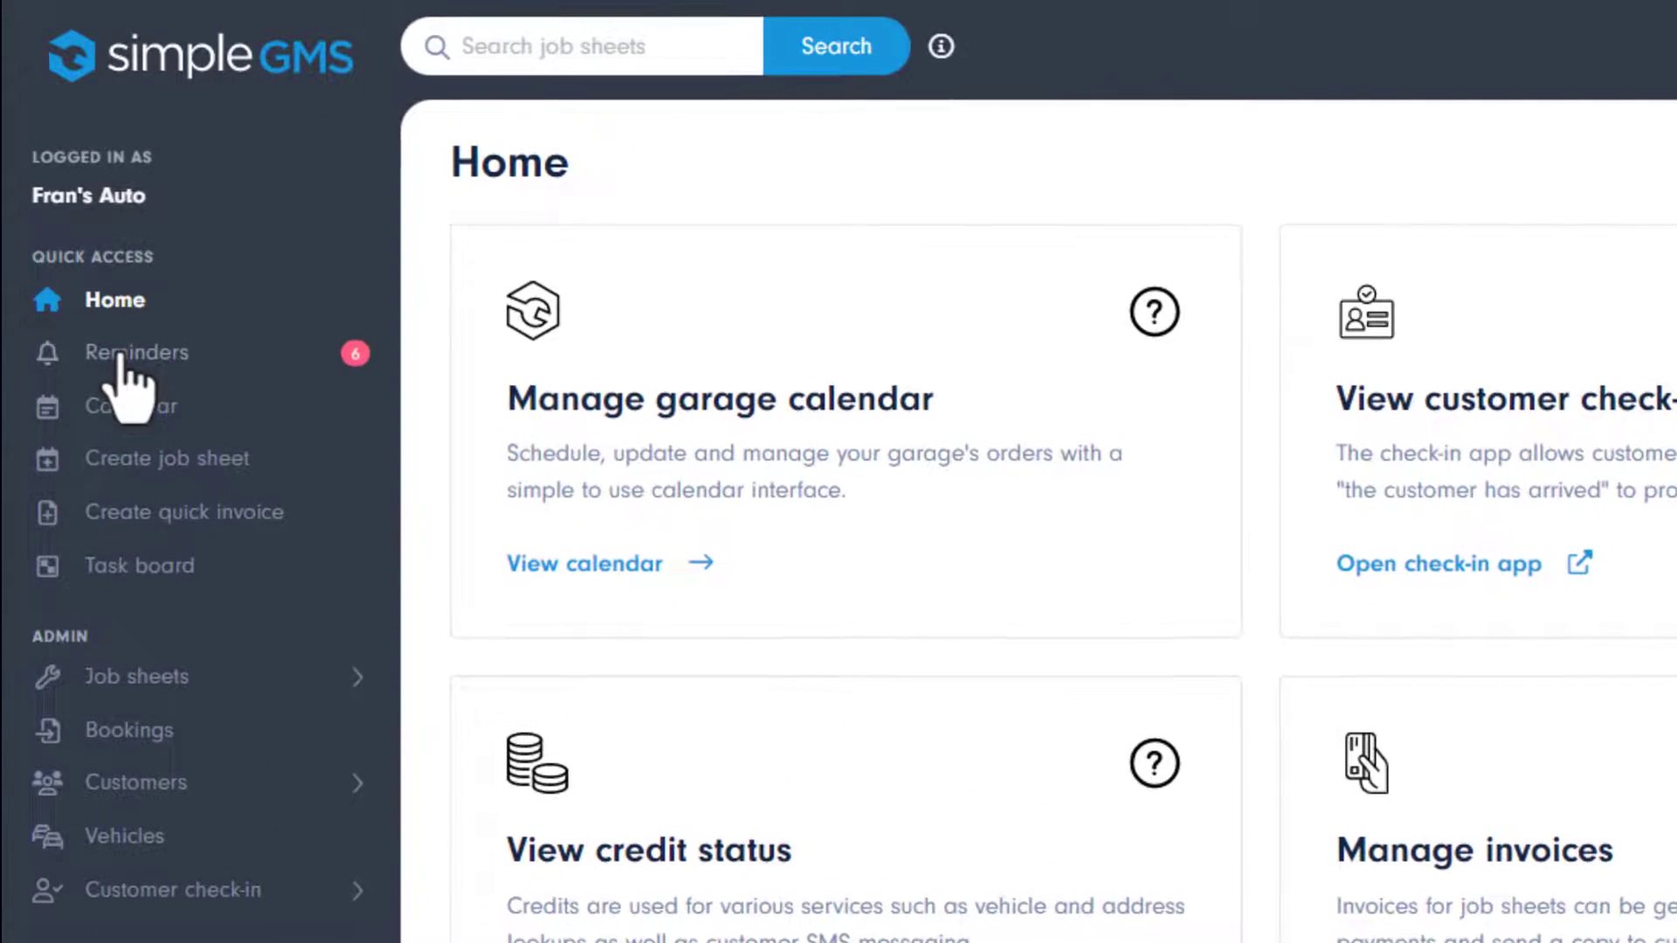
# Open the reminders list and filter it to those due to send or already sent
pyautogui.click(119, 353)
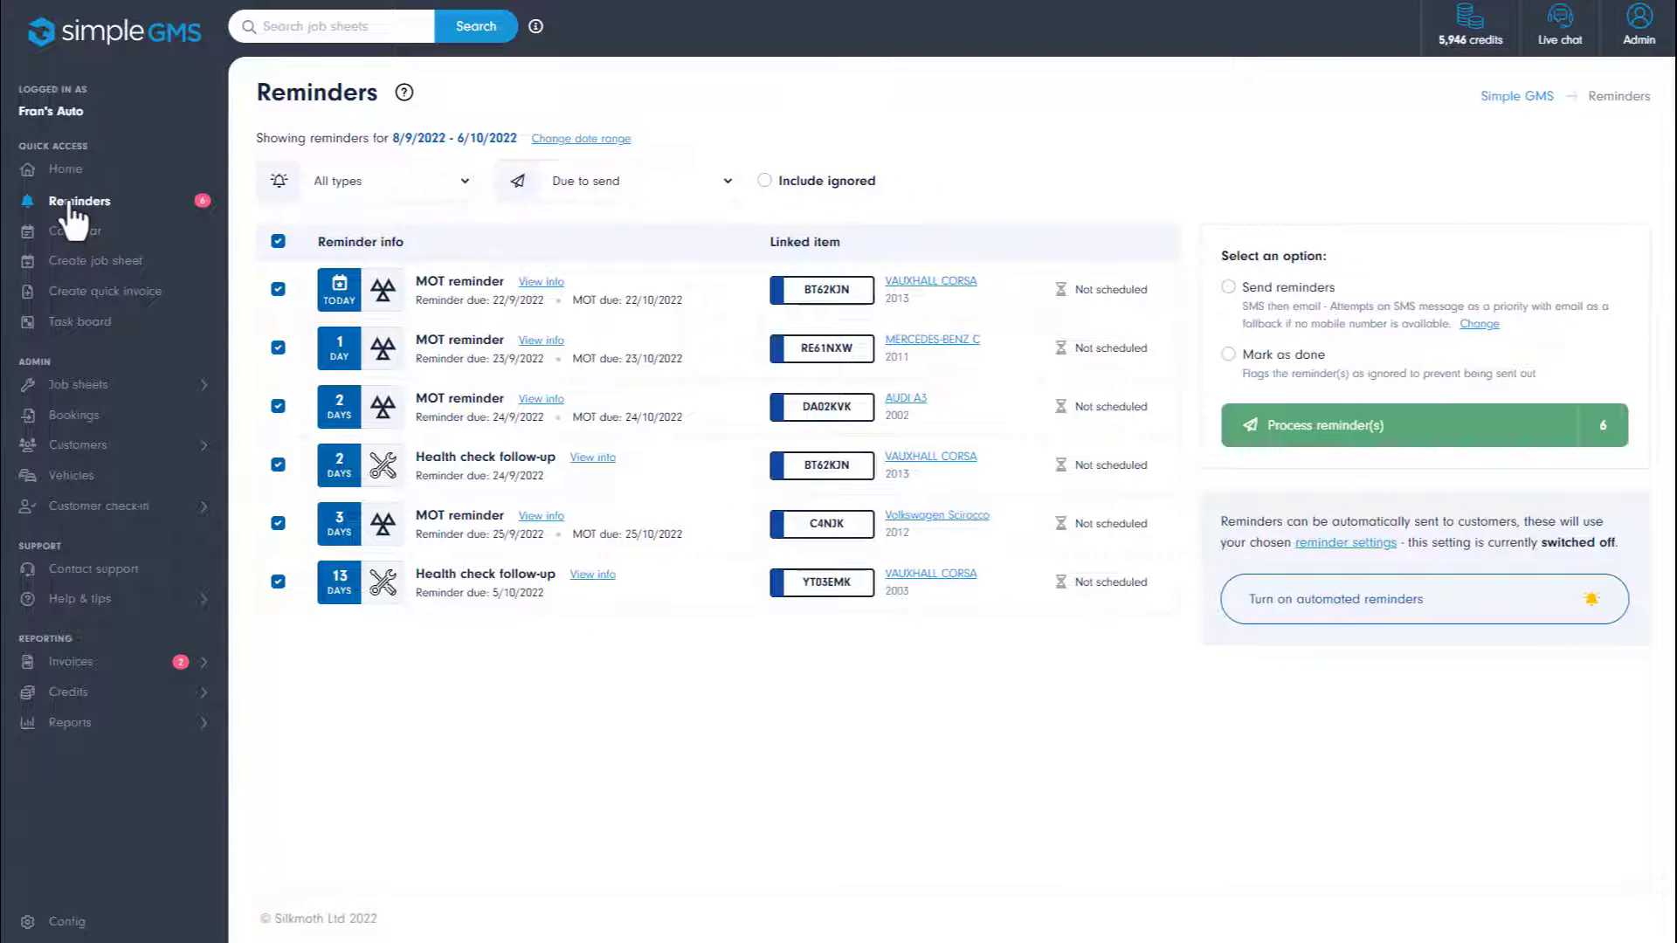
pyautogui.click(645, 175)
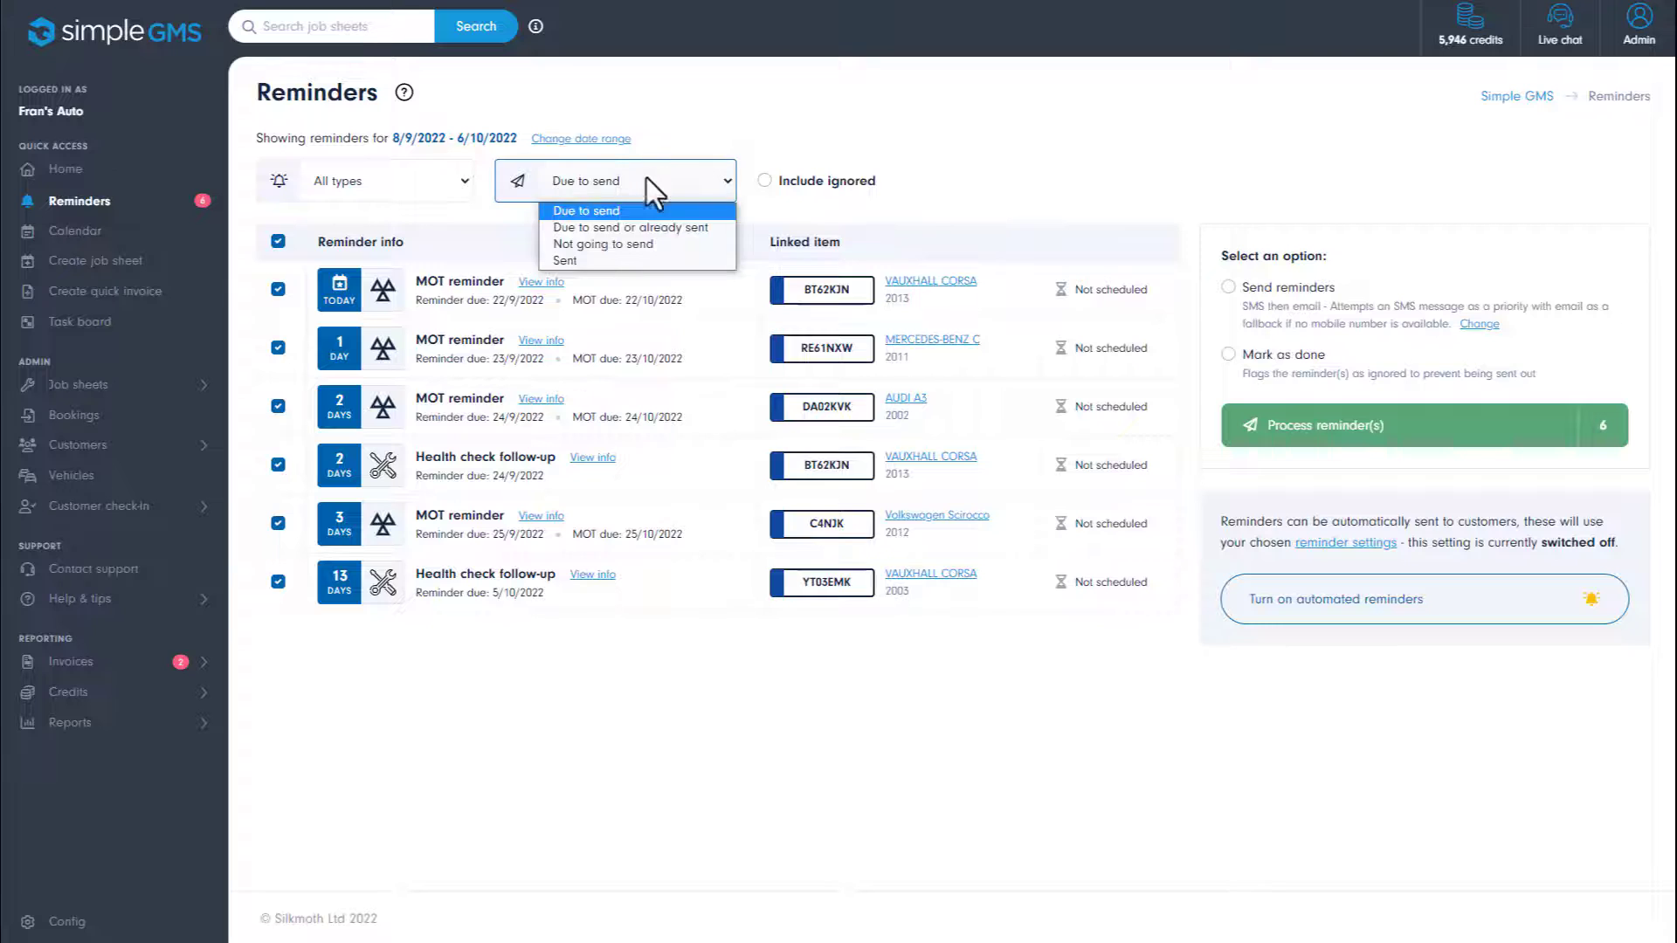
pyautogui.click(656, 229)
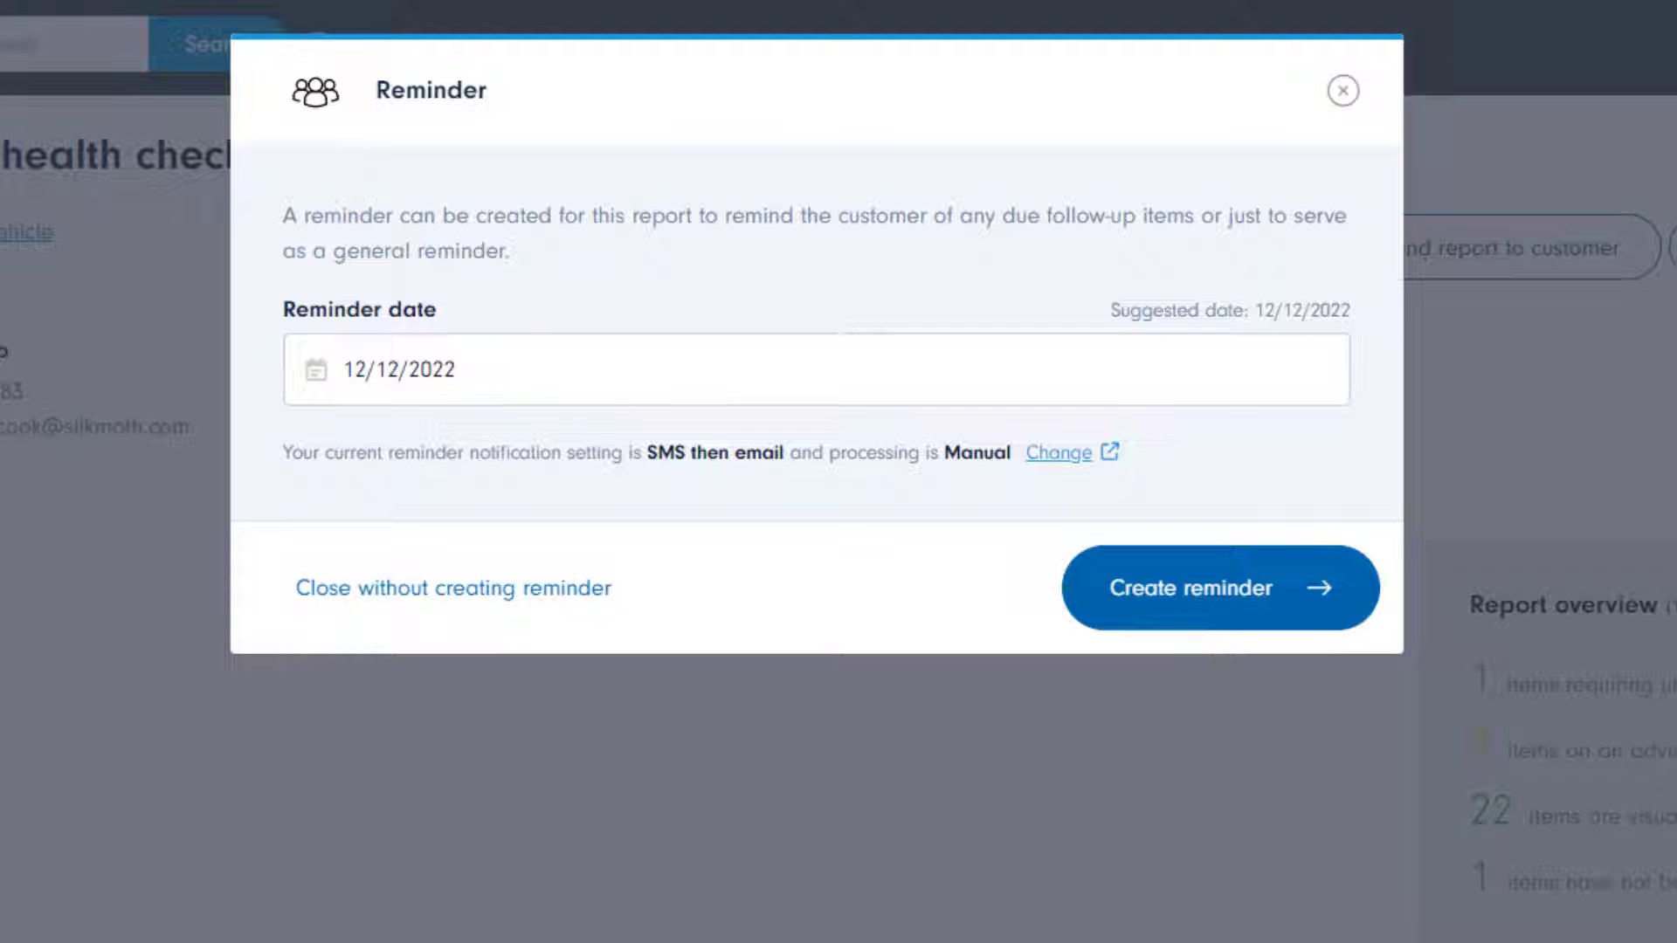
# Create a reminder for the vehicle health check report with the date 12/12/2022
pyautogui.click(777, 370)
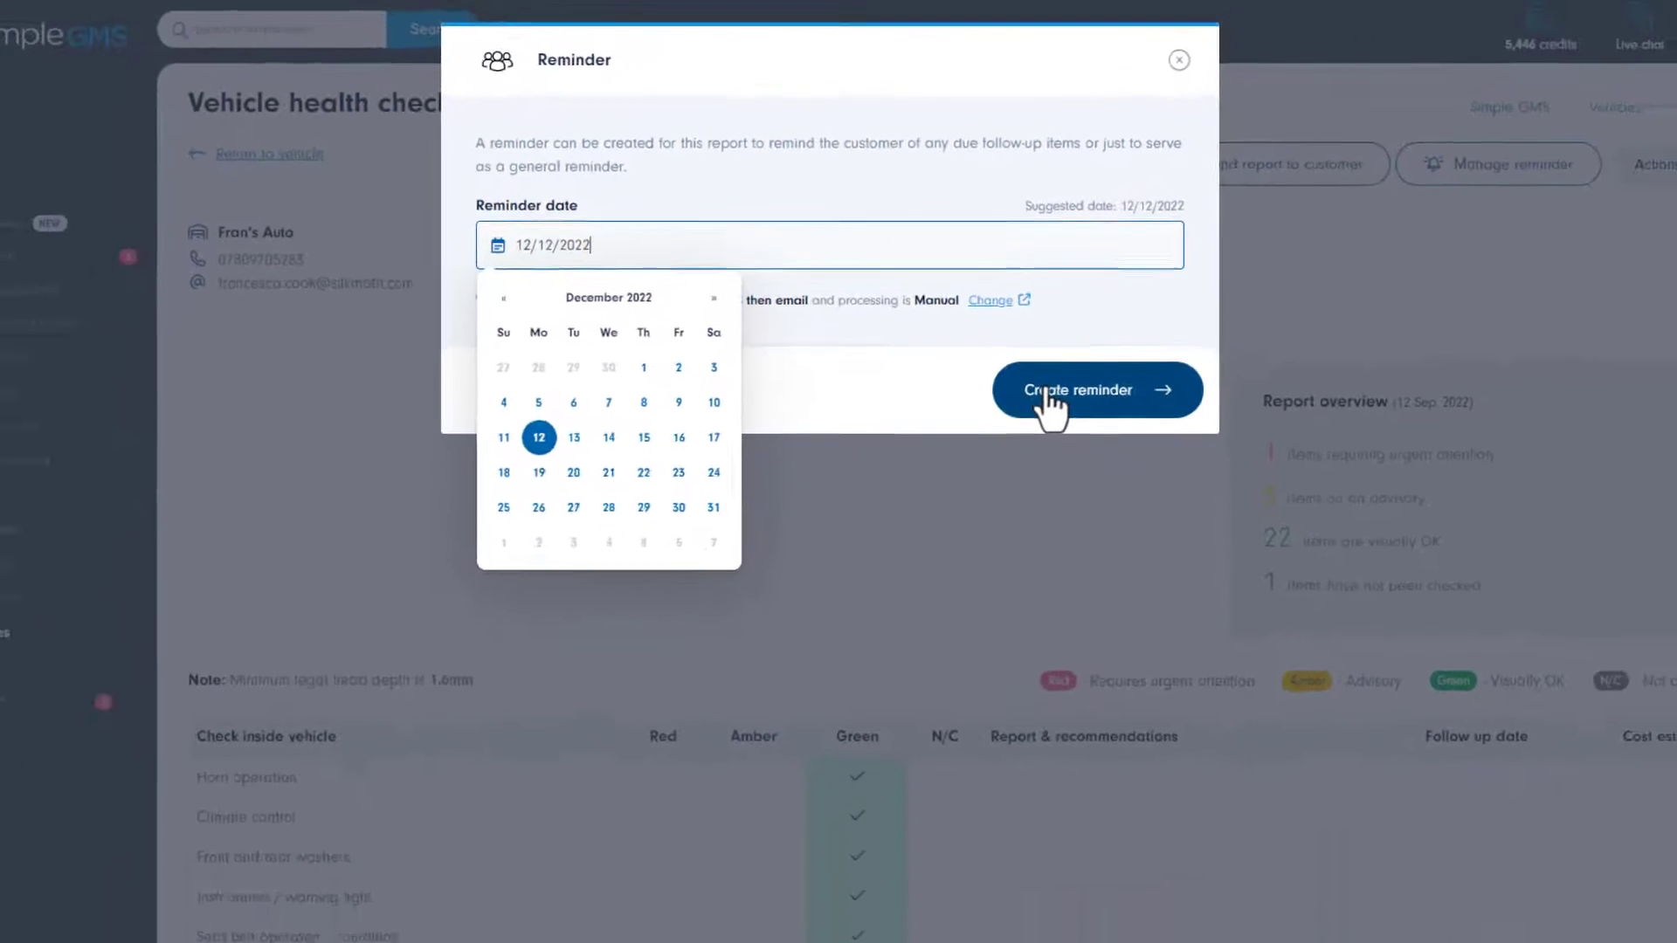
pyautogui.click(1047, 389)
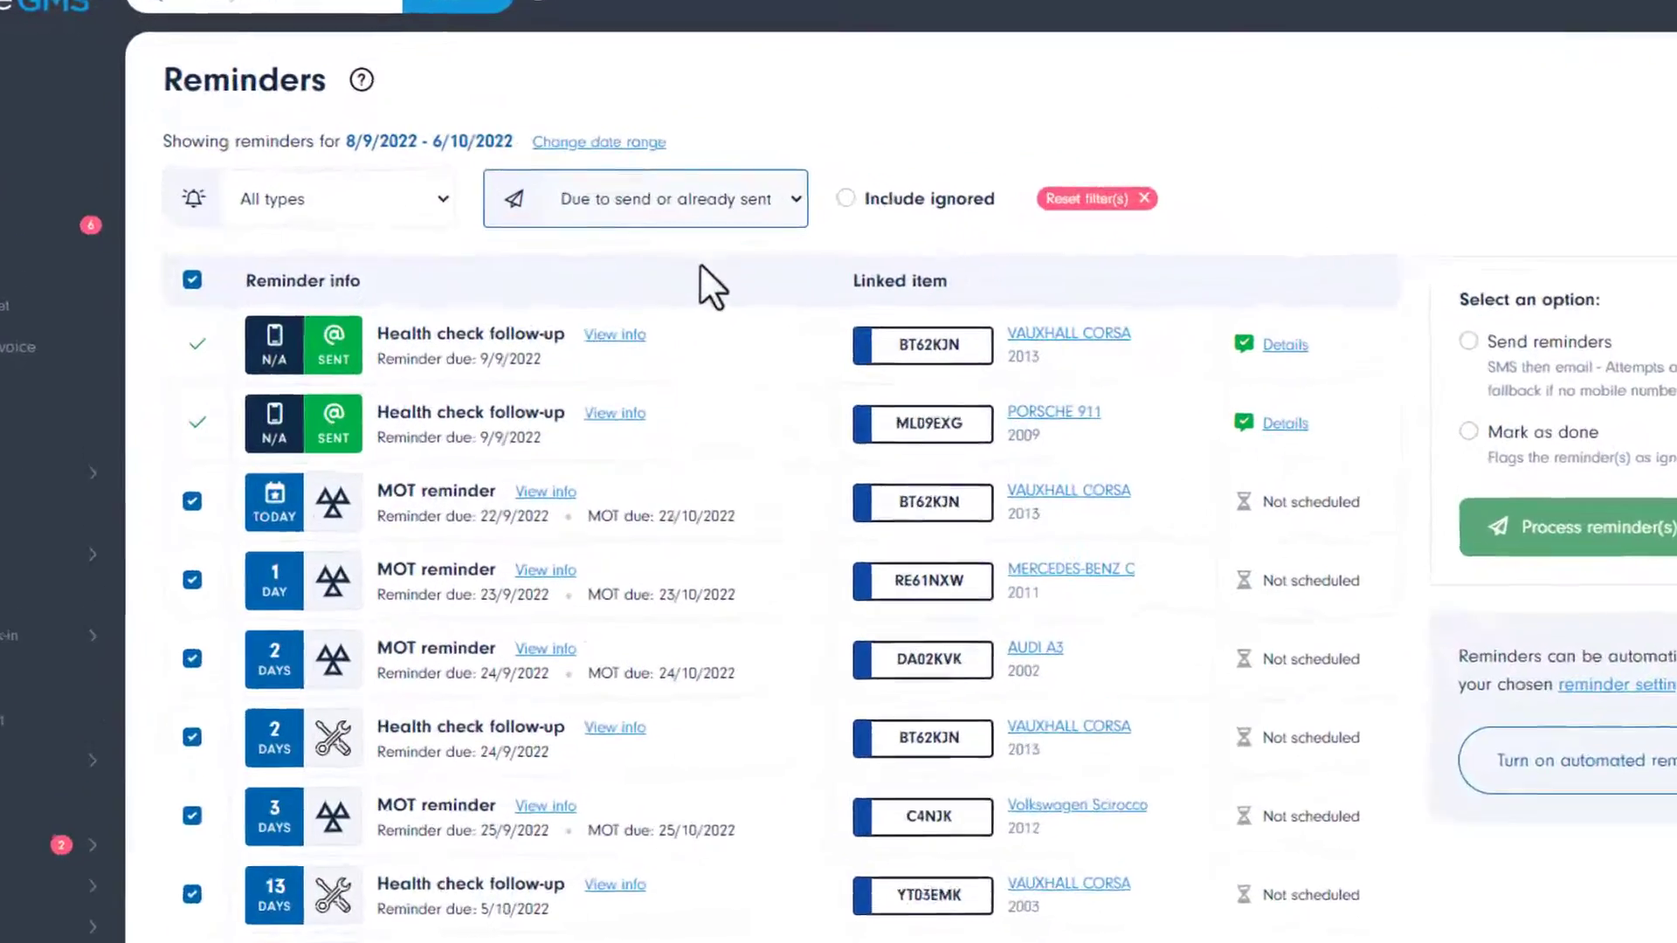
# View only the MOT reminders, followed by only the health check follow-ups, and restore the list to all types
pyautogui.click(262, 231)
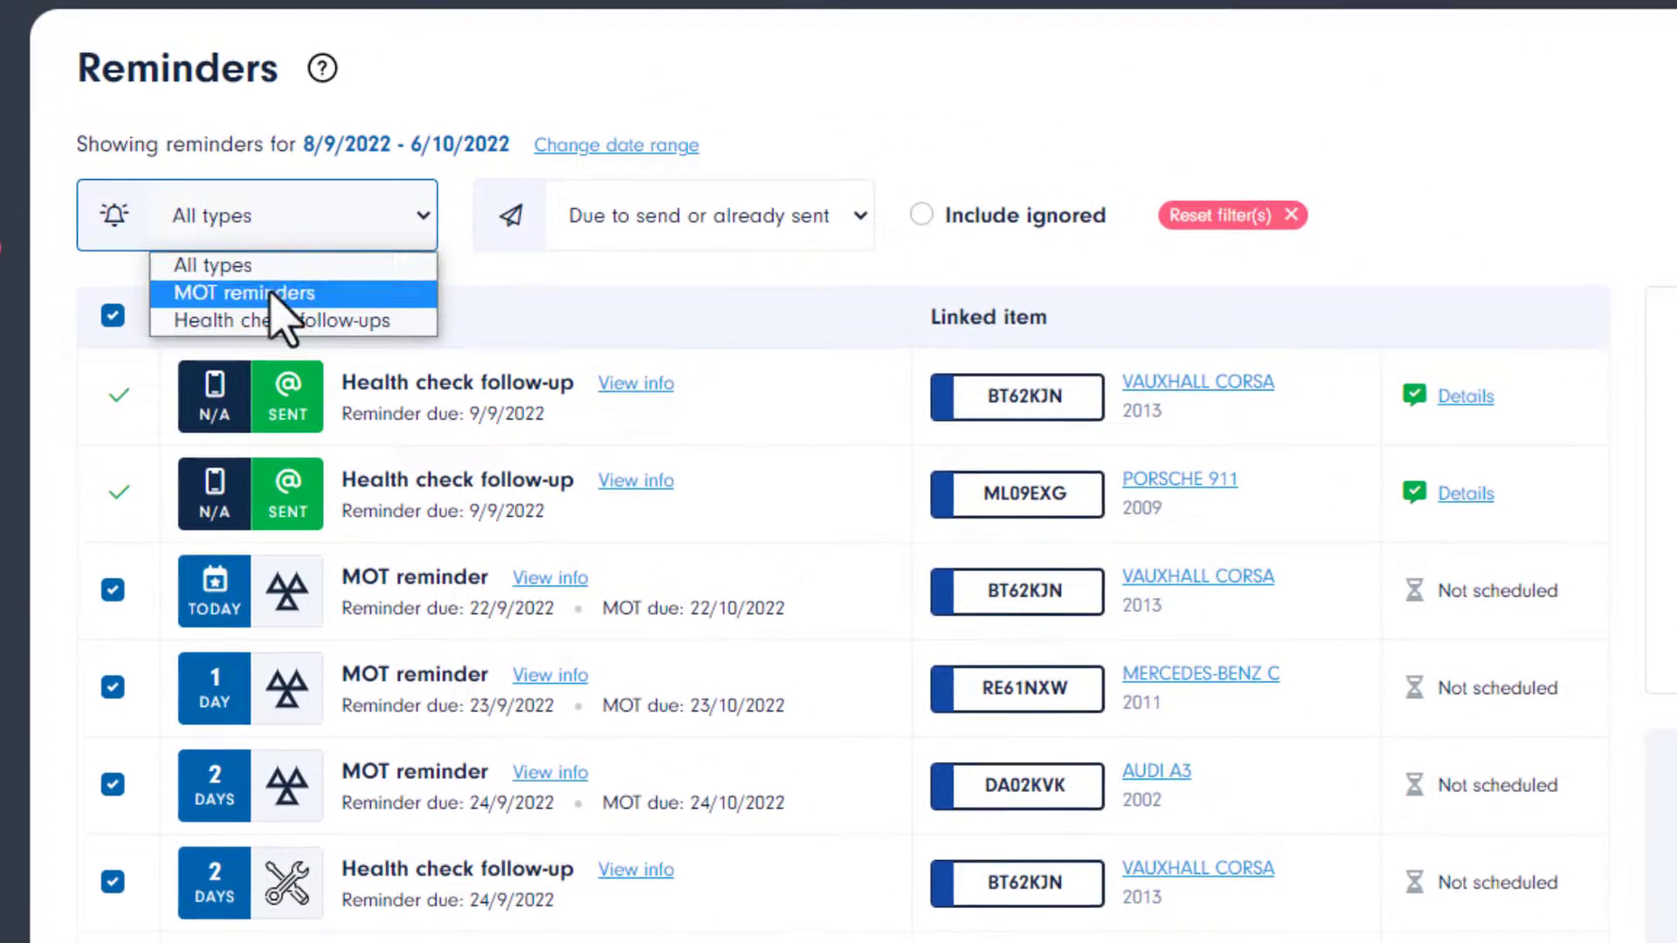
pyautogui.click(271, 293)
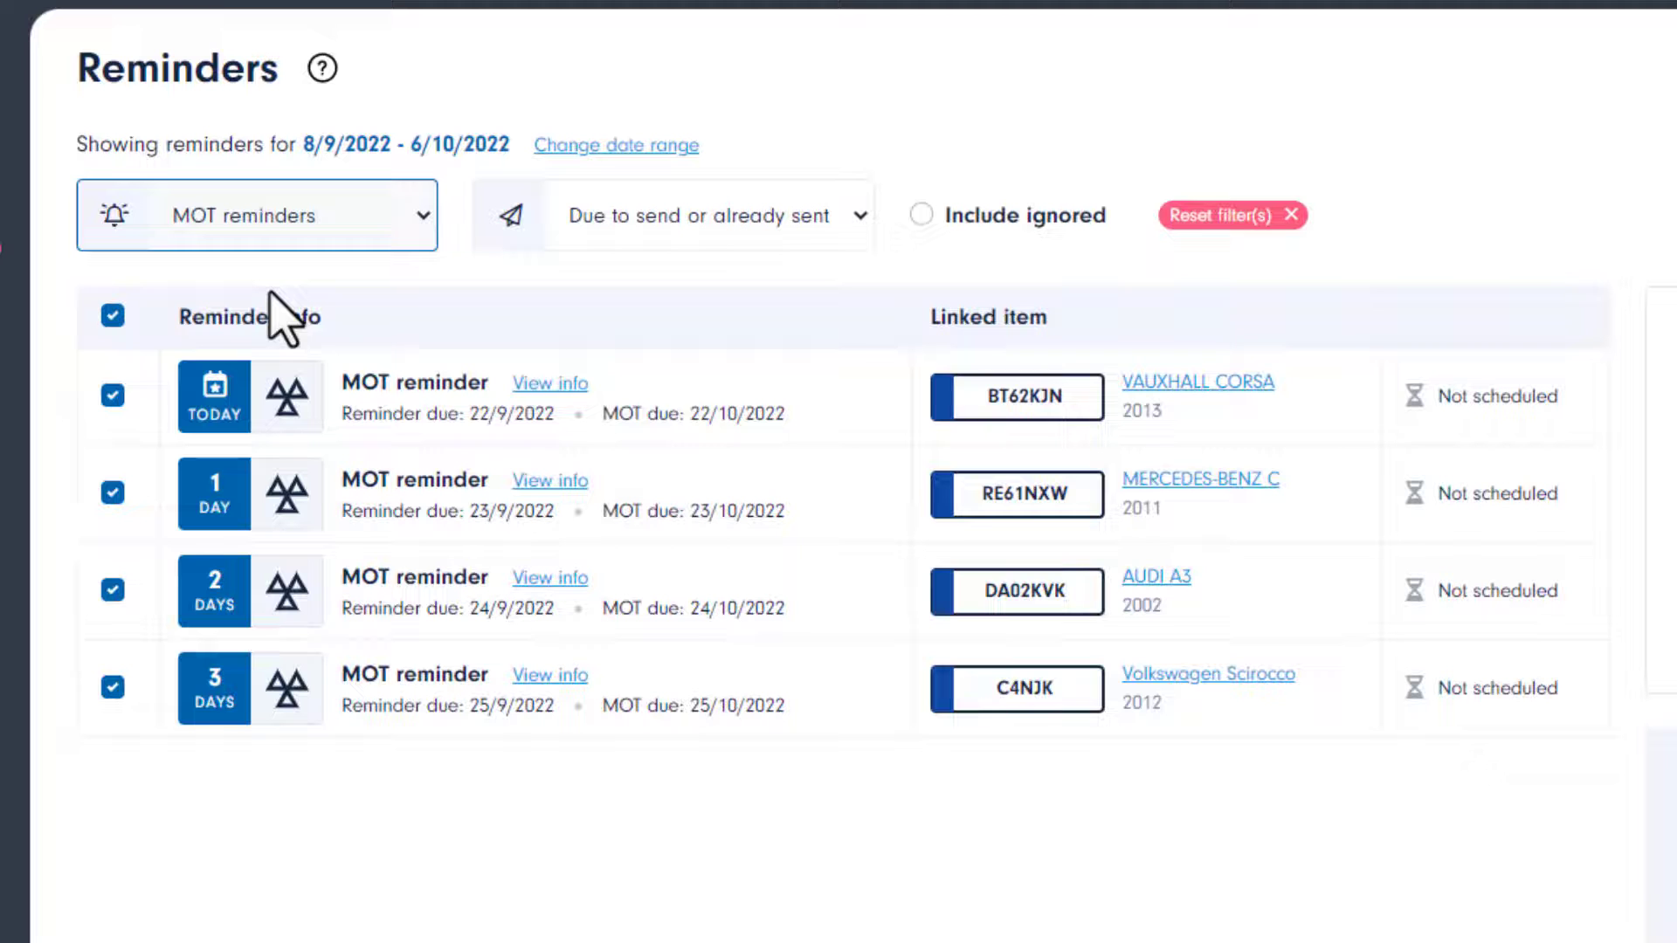
pyautogui.click(276, 243)
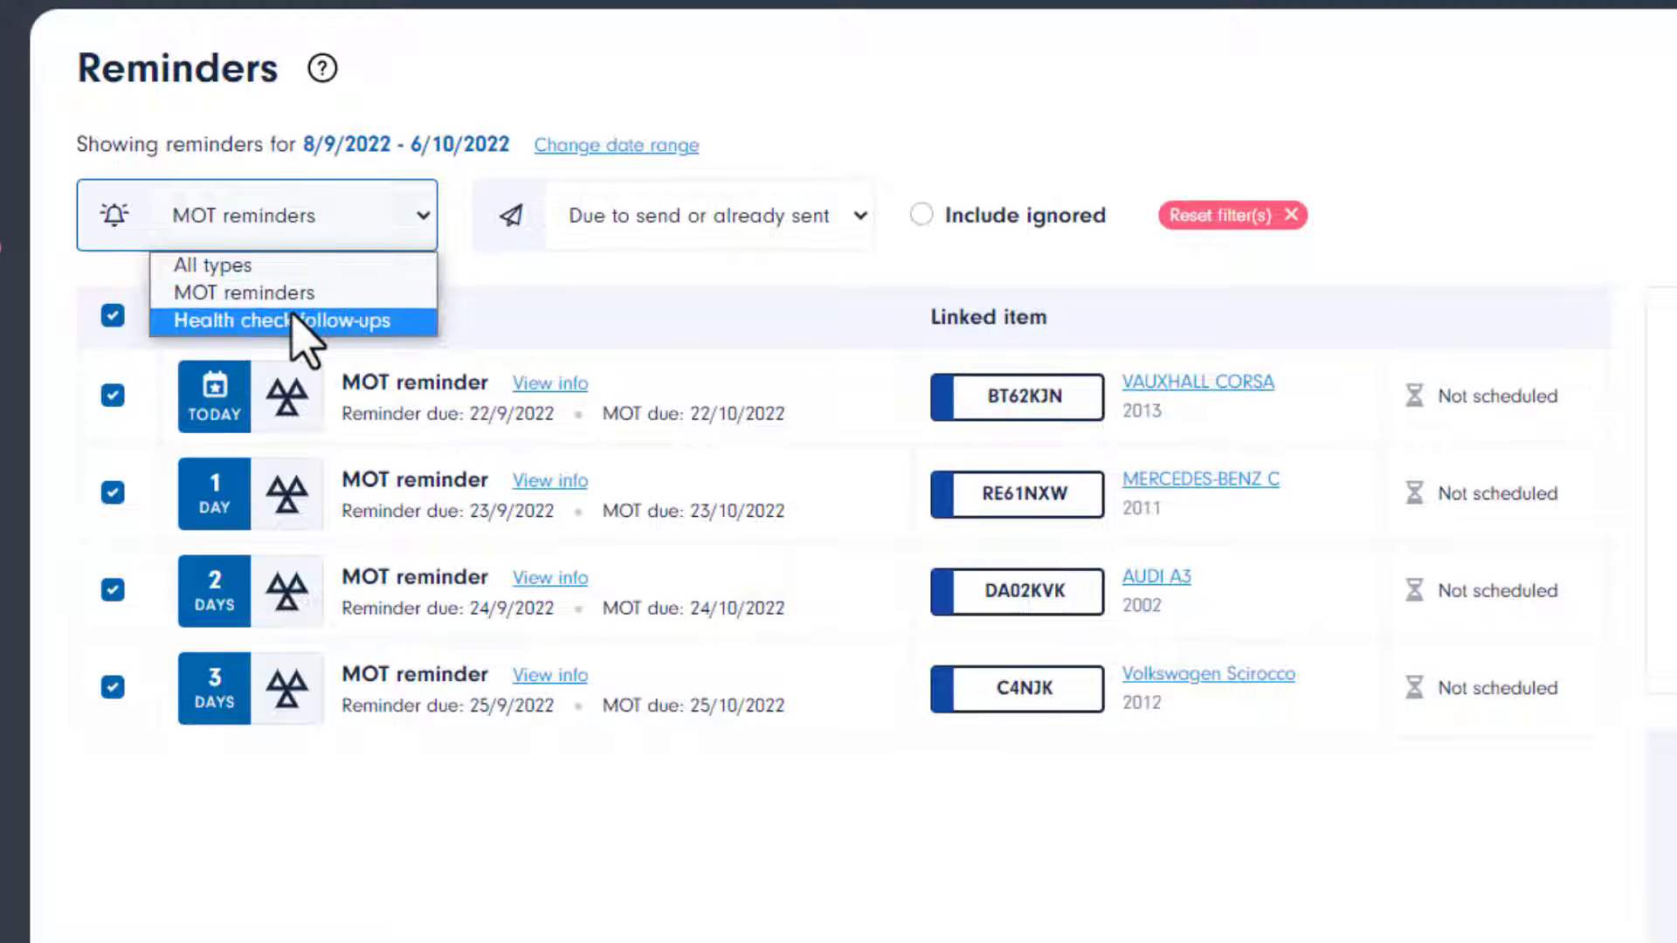
pyautogui.click(314, 320)
pyautogui.click(297, 246)
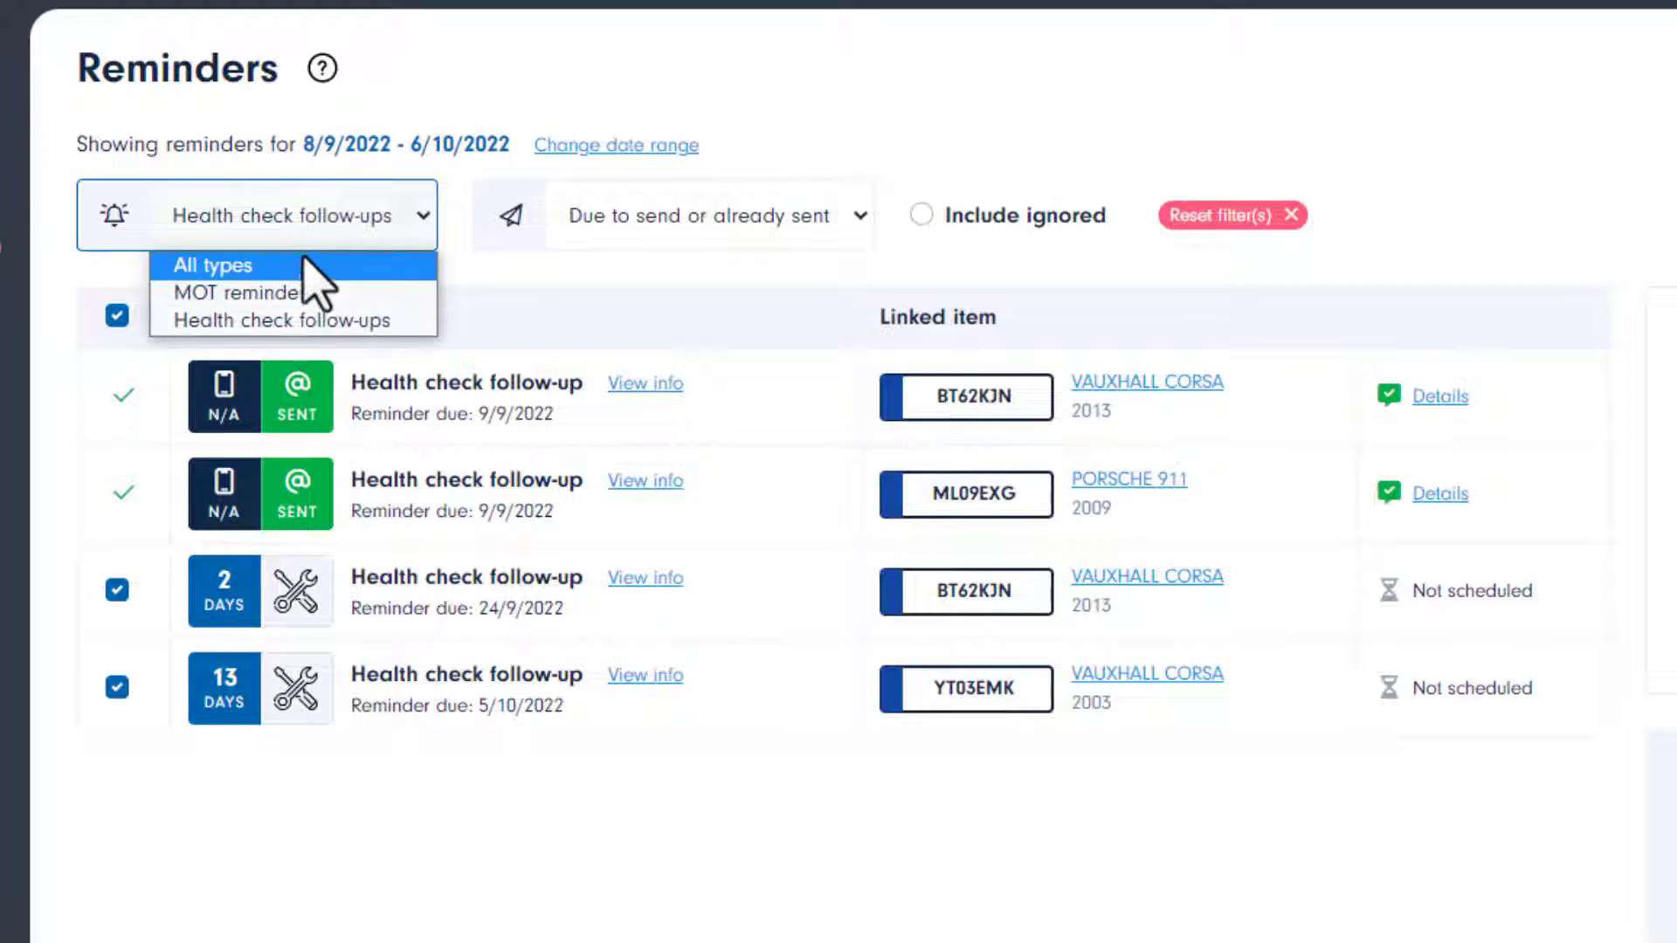
pyautogui.click(301, 262)
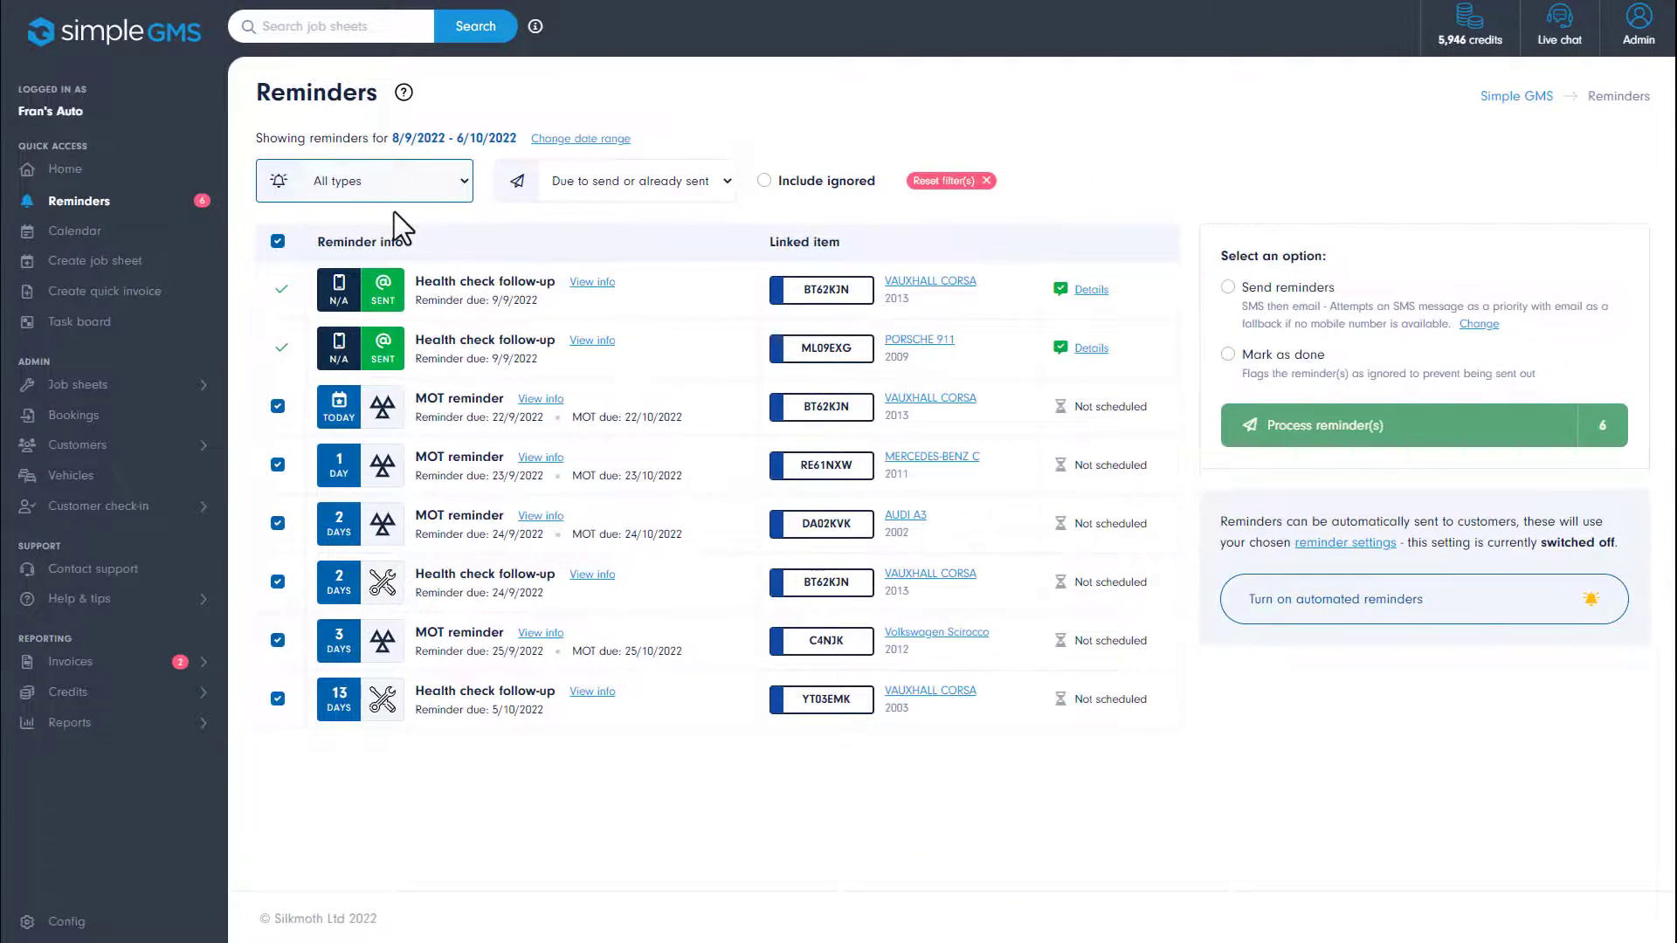
# View the reminder information for the Mercedes-Benz C's MOT reminder and close it
pyautogui.click(541, 459)
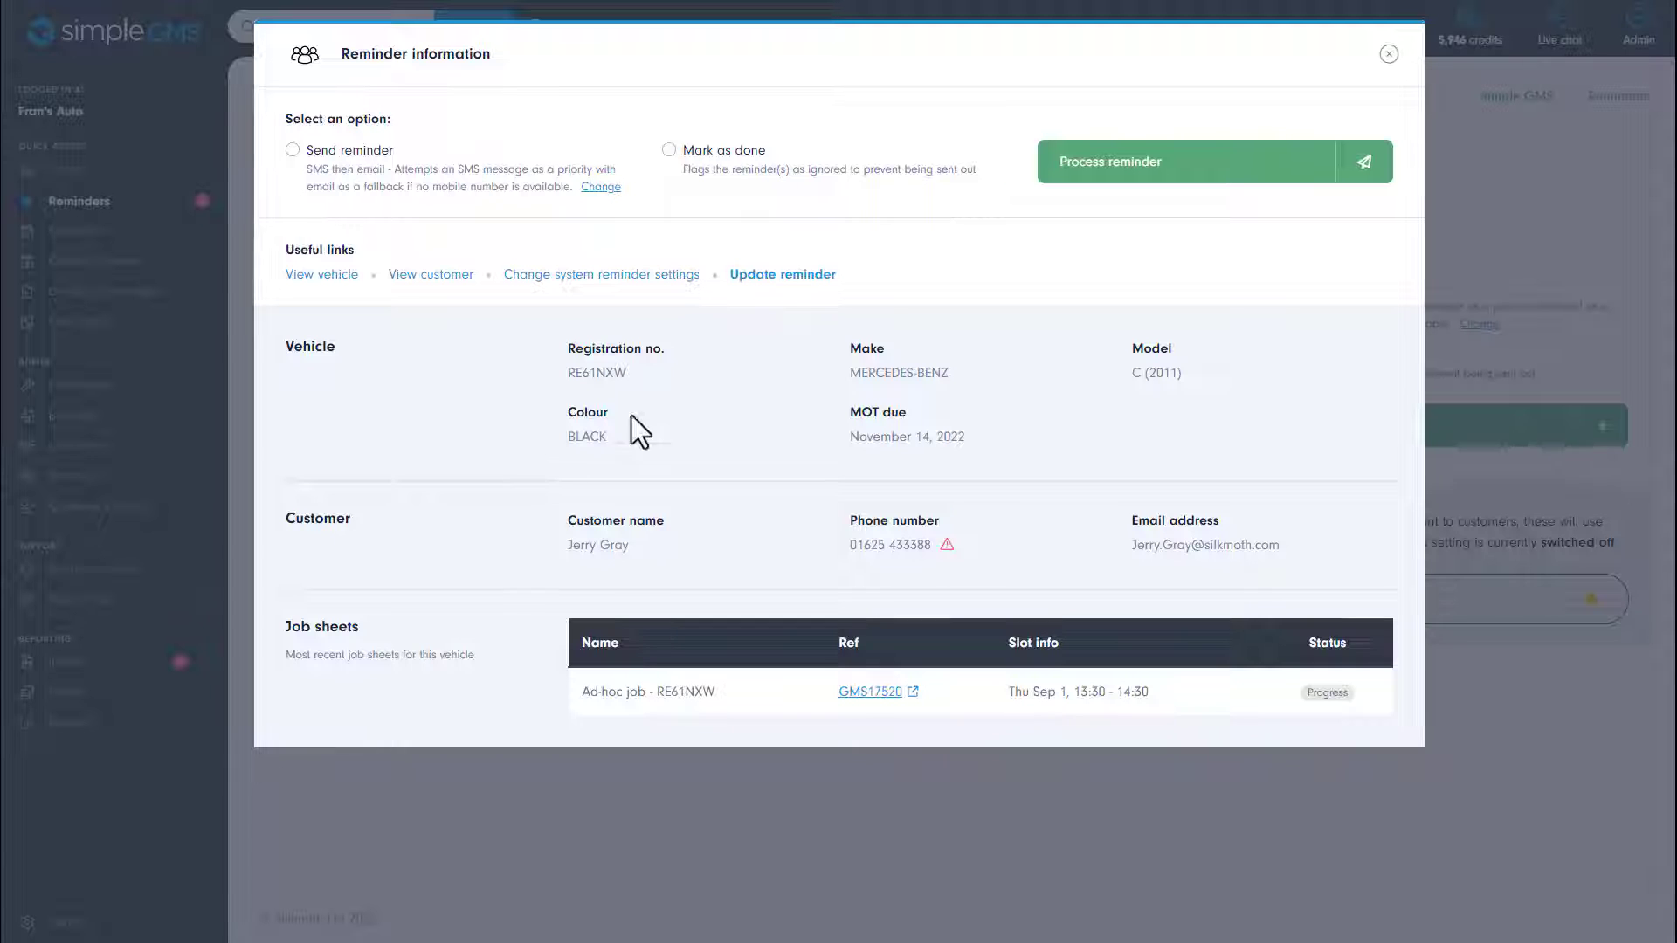
pyautogui.click(1387, 54)
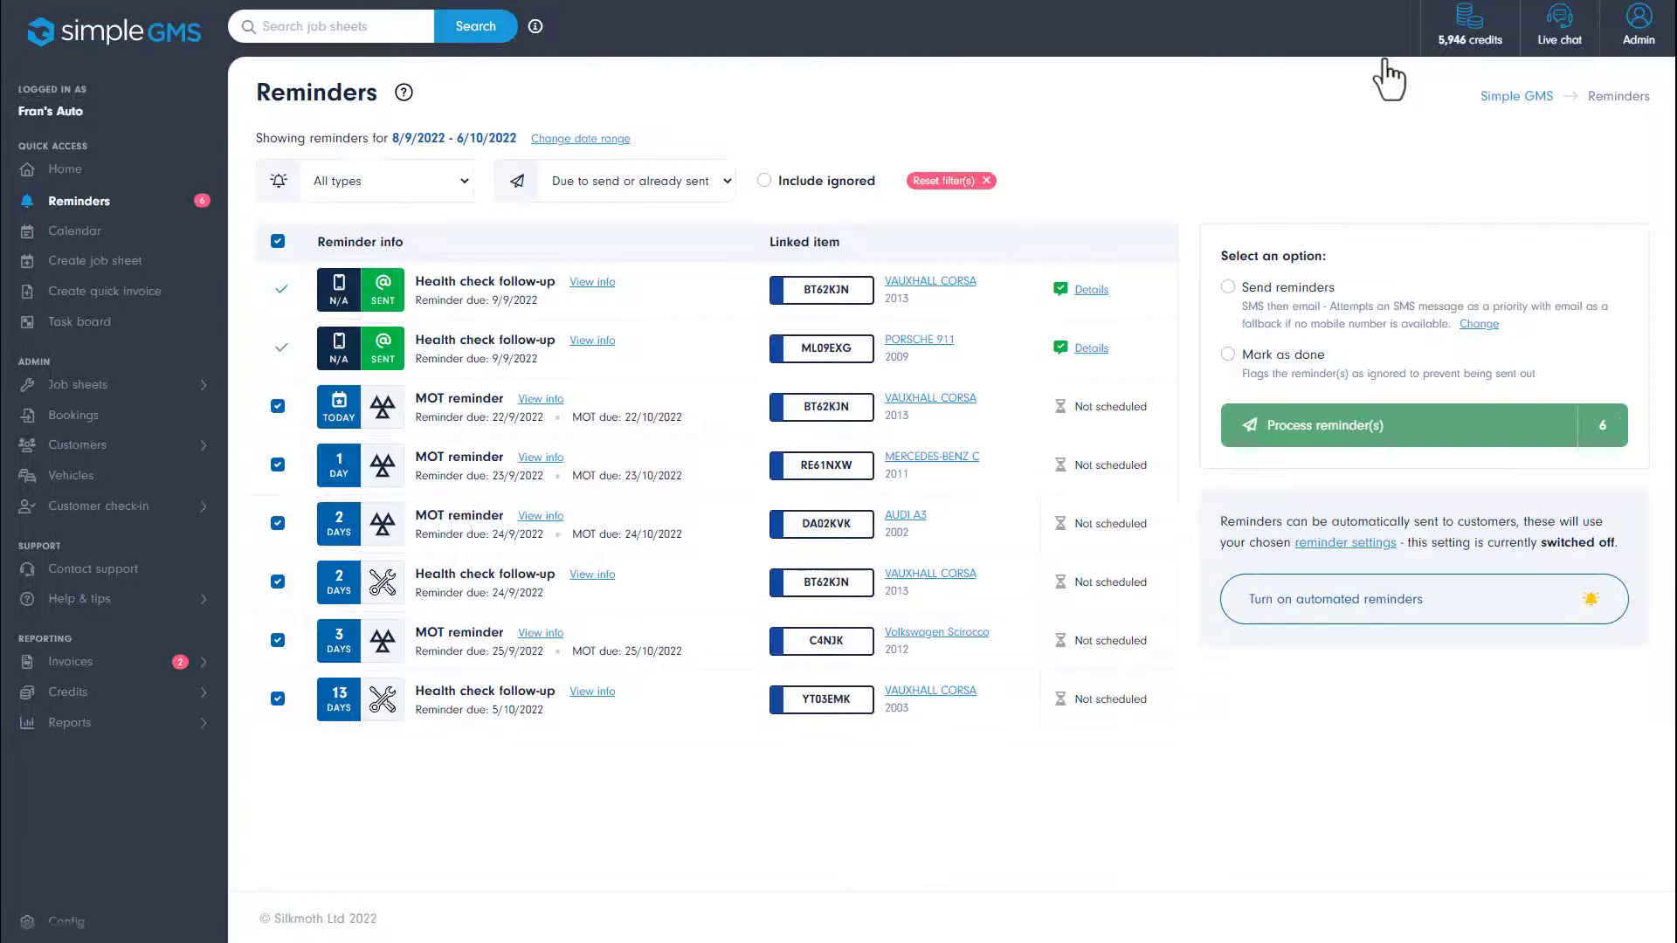
# Review the process details and sent email of the Vauxhall Corsa's health check follow-up due 9/9/2022, and close them
pyautogui.click(1122, 287)
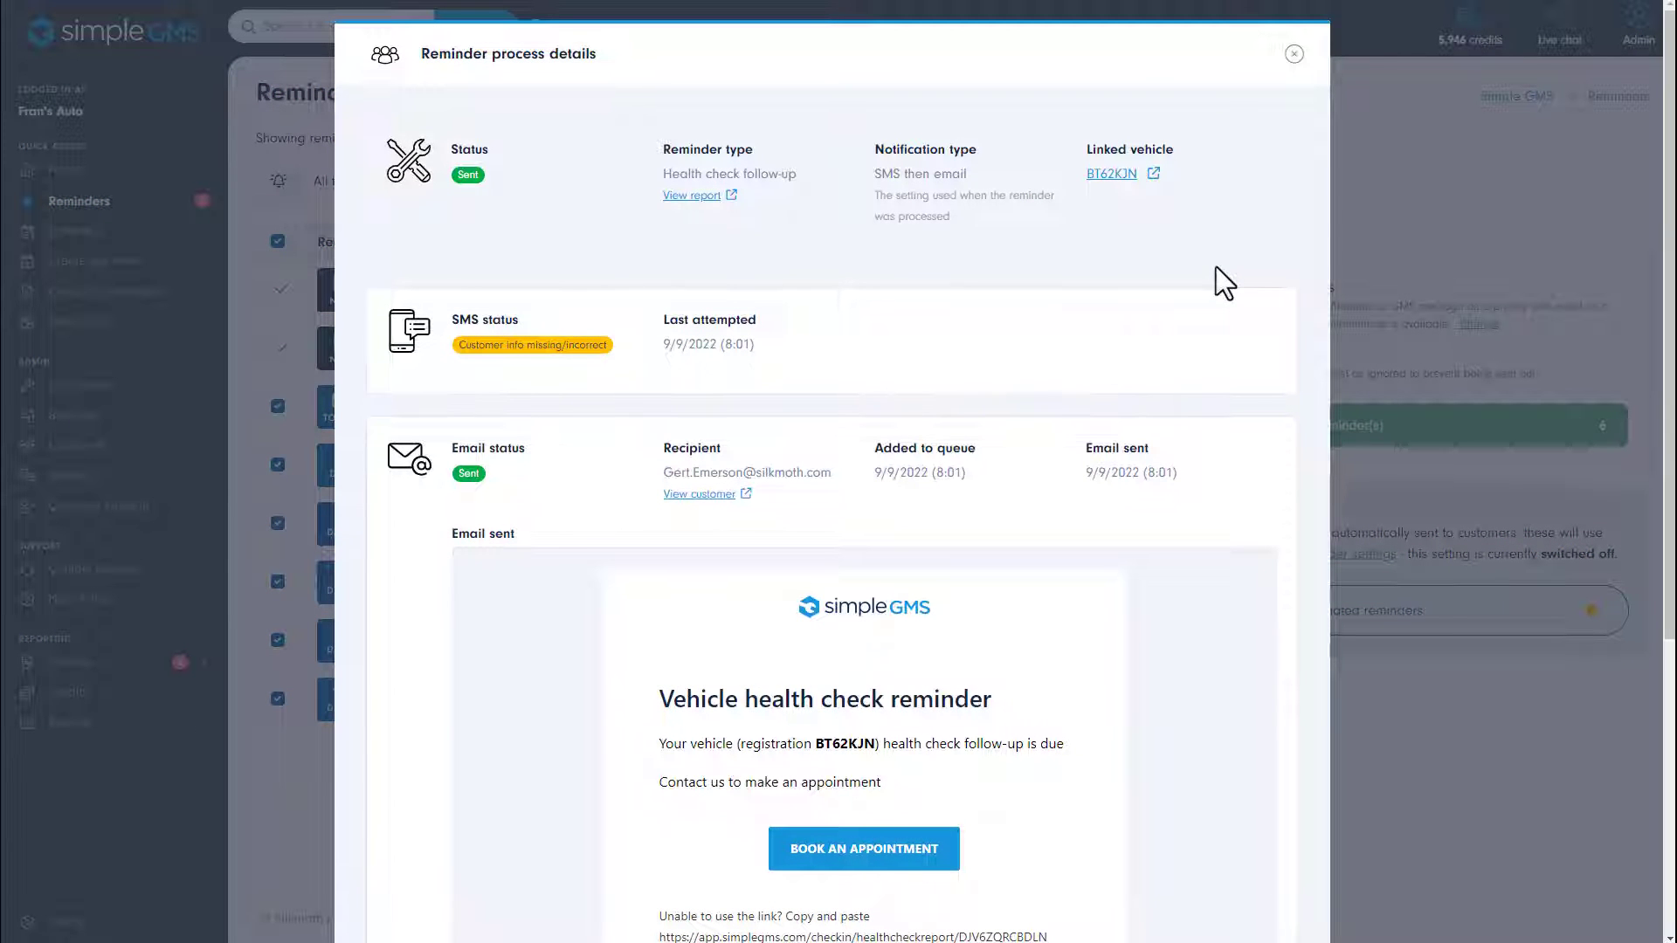
pyautogui.scroll(-4, 1215, 267)
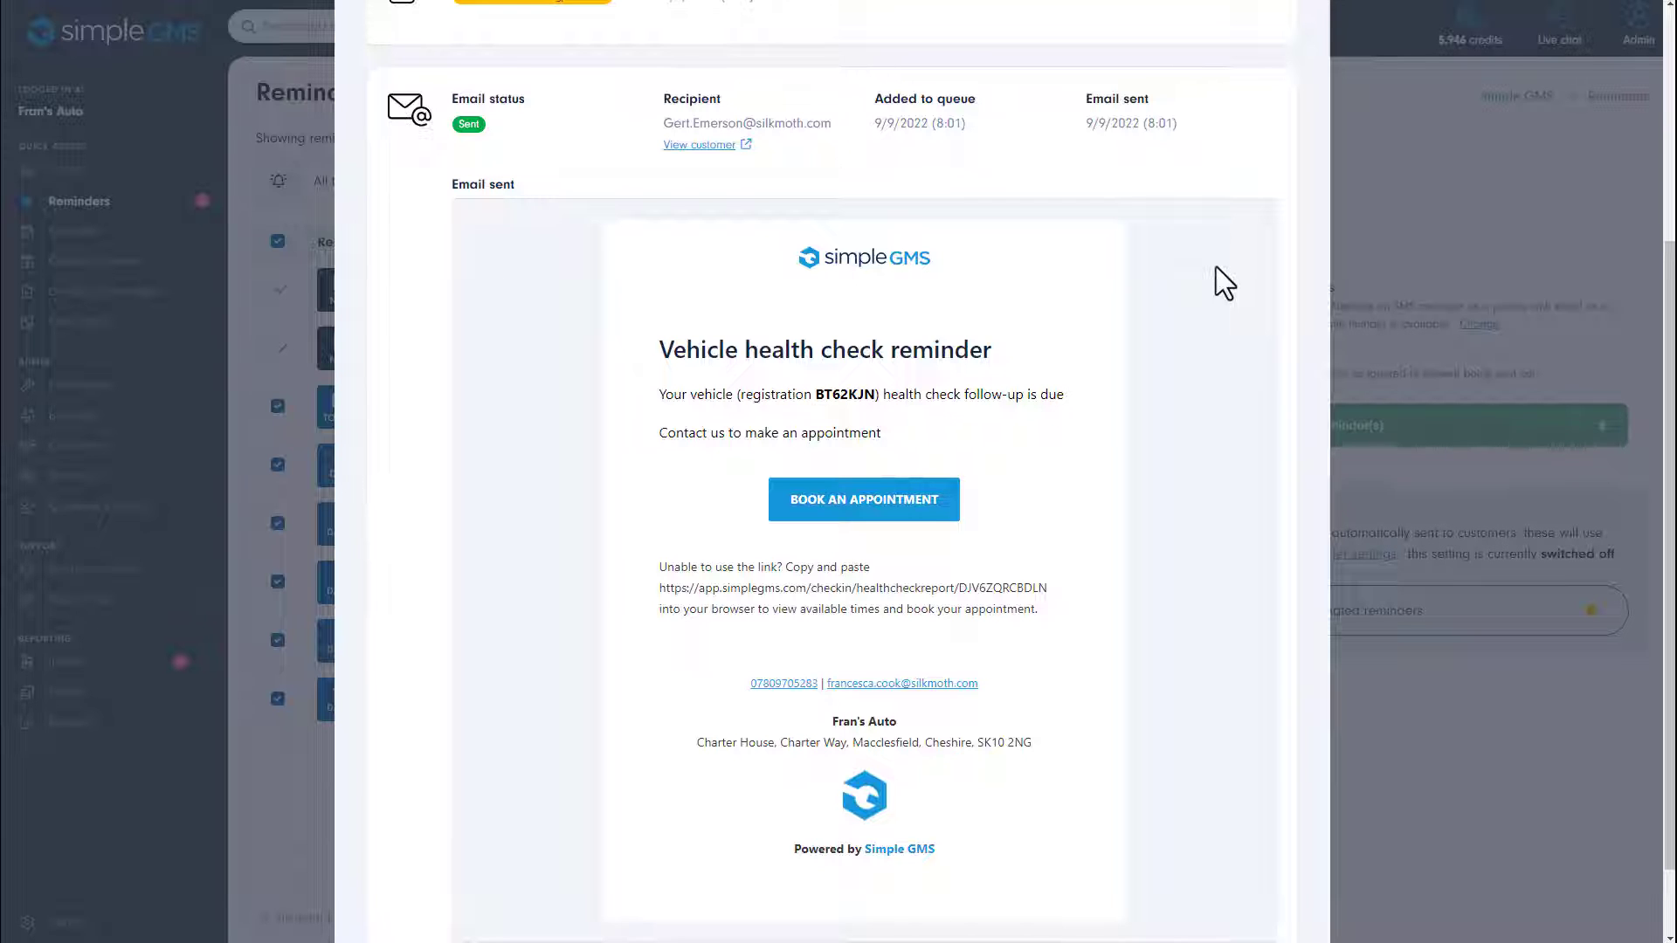
pyautogui.scroll(3, 1215, 268)
pyautogui.scroll(1, 1215, 267)
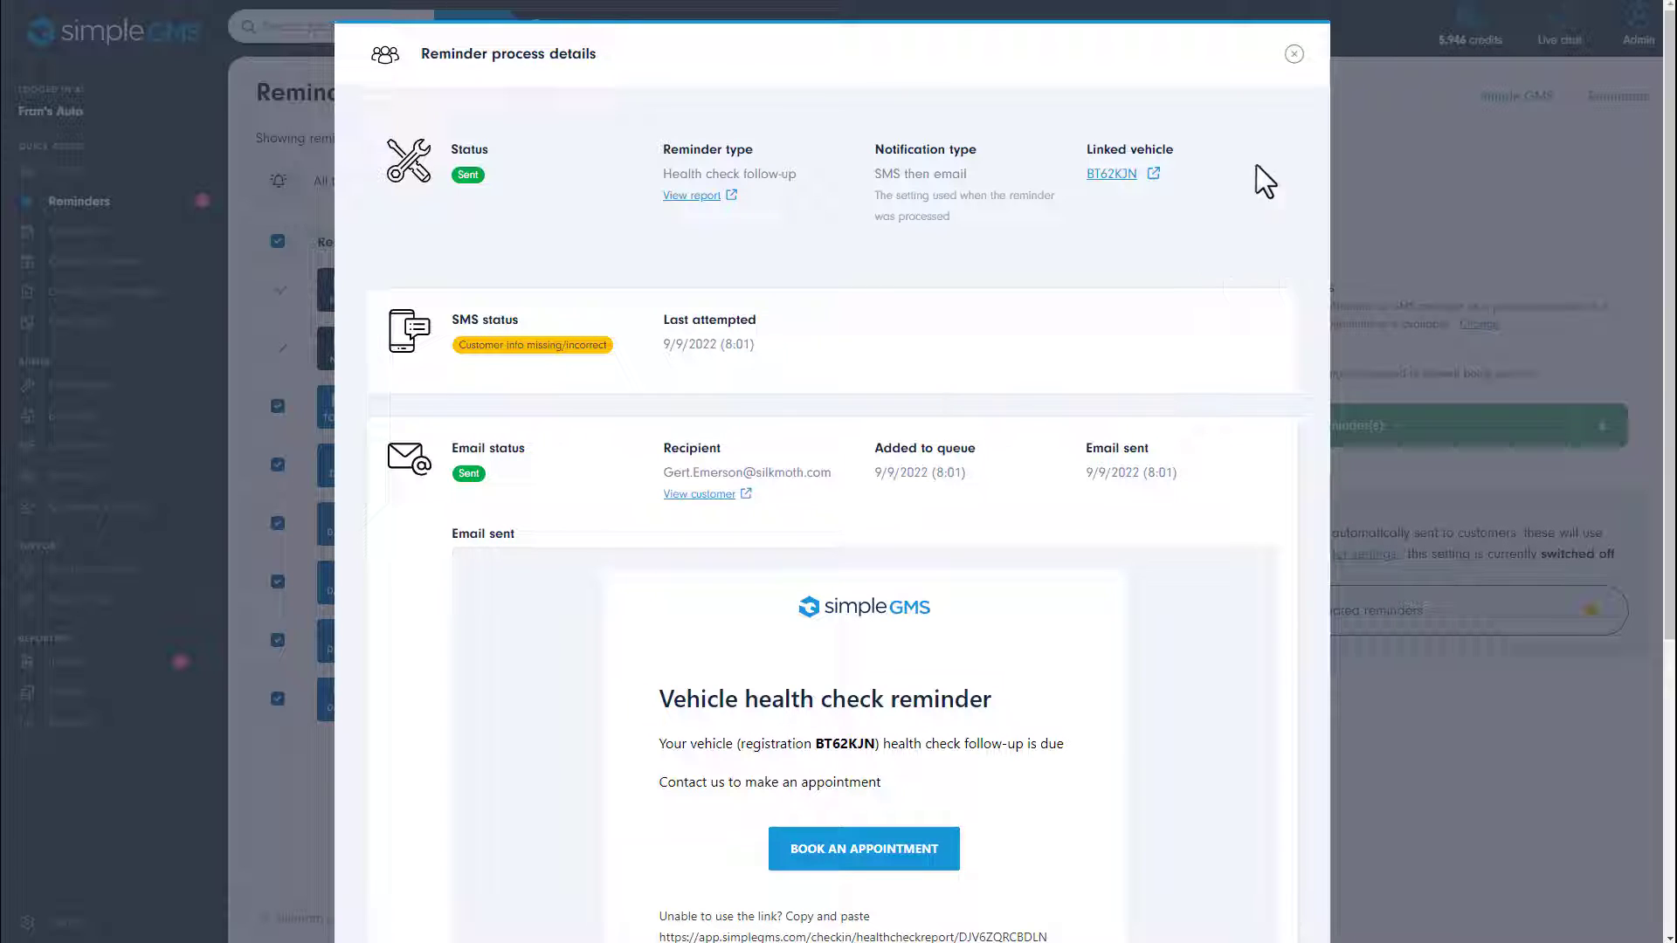
pyautogui.click(1294, 54)
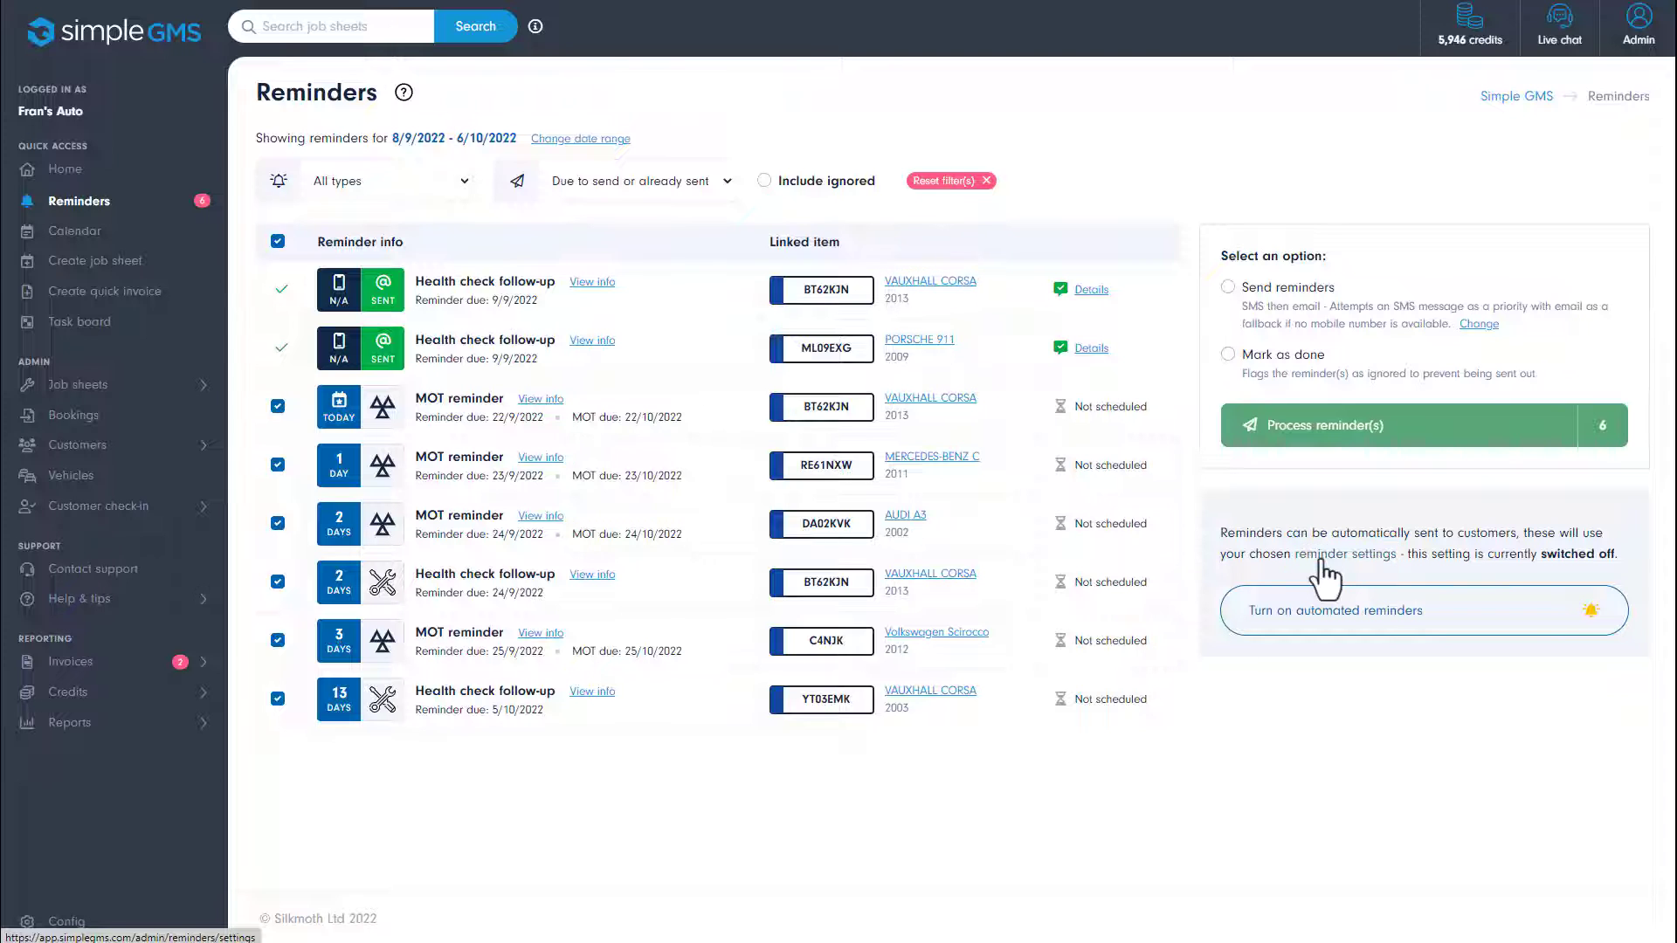
# Examine the automatic and manual process options, schedule times and notification setups in the reminder settings, and return to the reminders list
pyautogui.click(1323, 563)
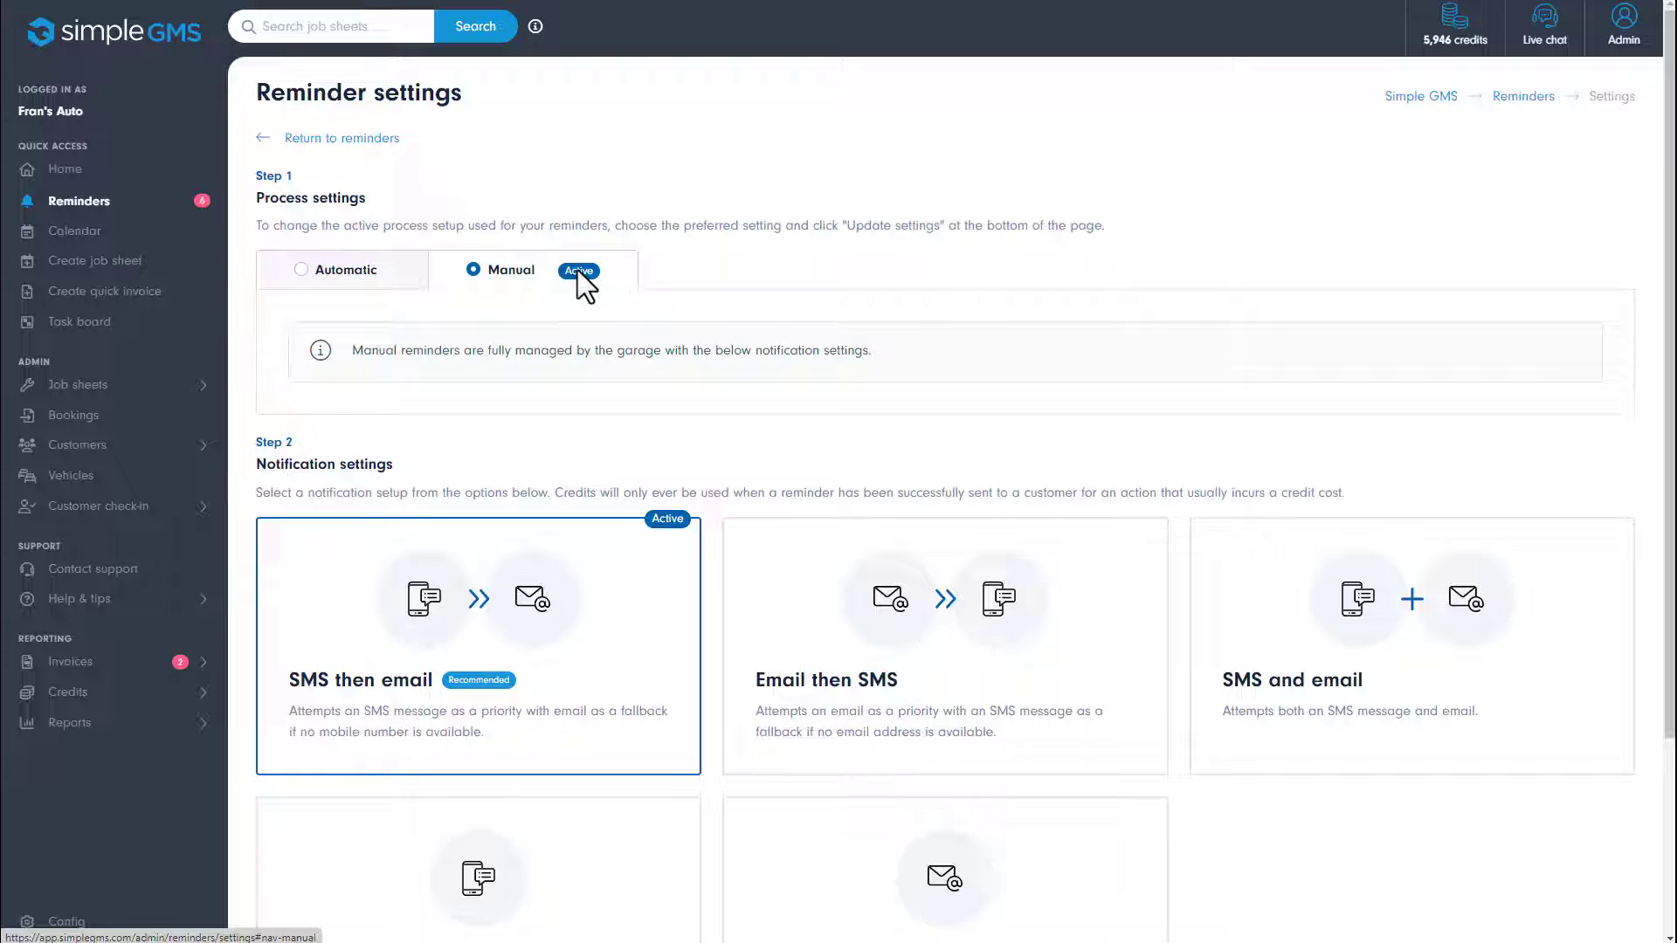
pyautogui.click(331, 278)
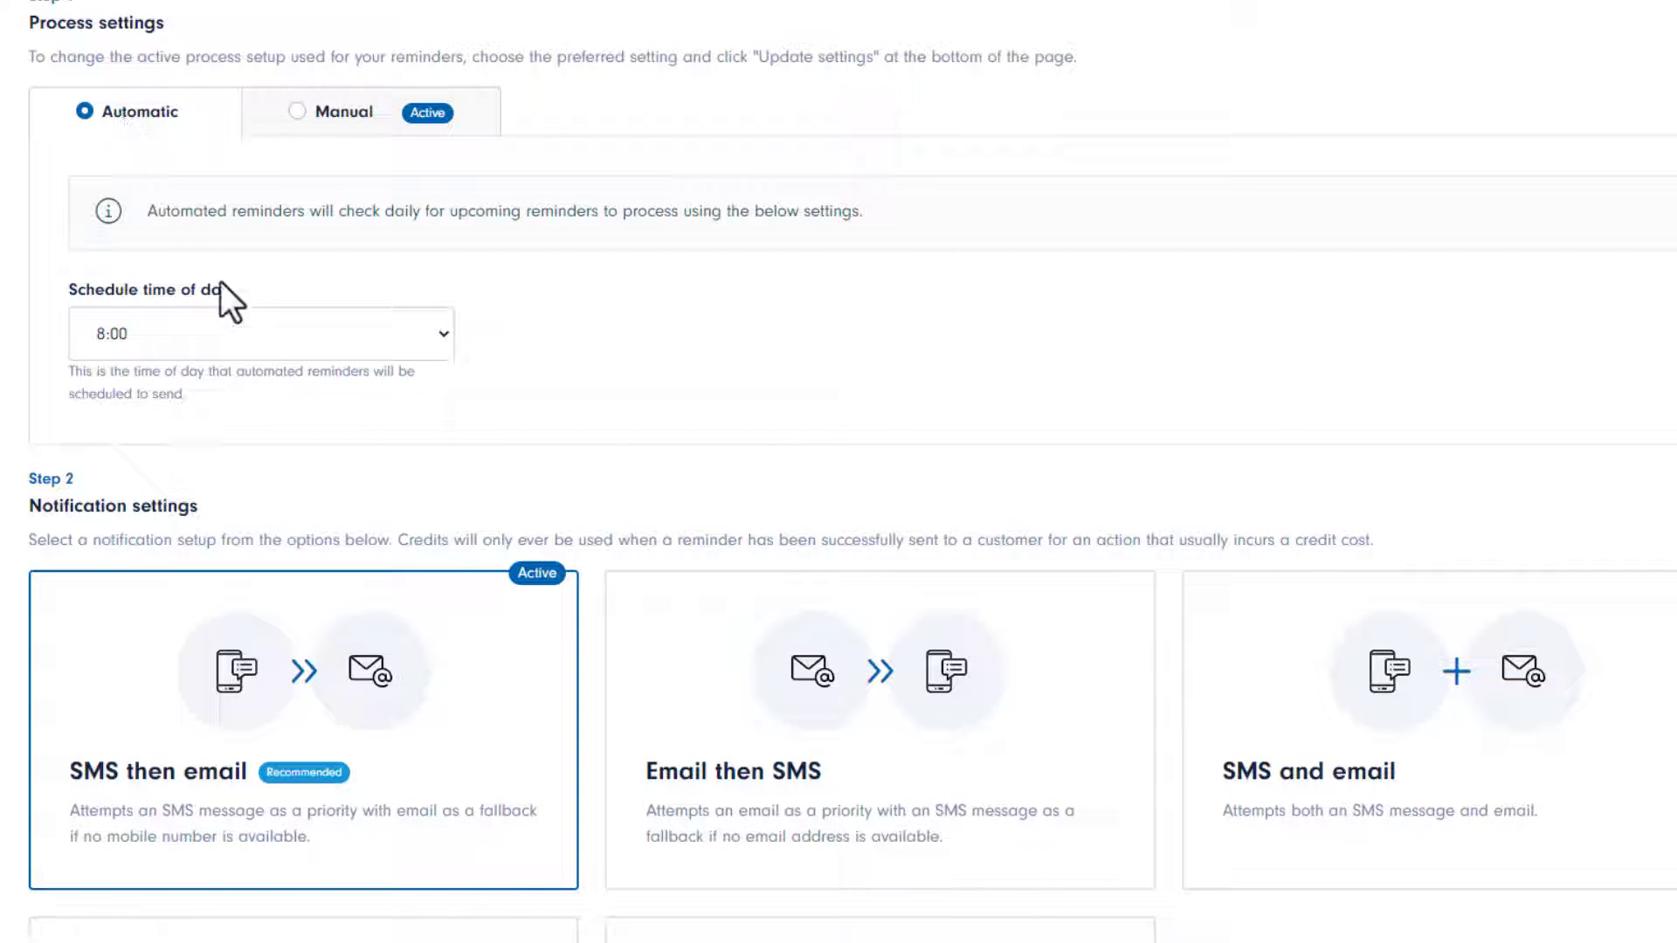
pyautogui.click(249, 330)
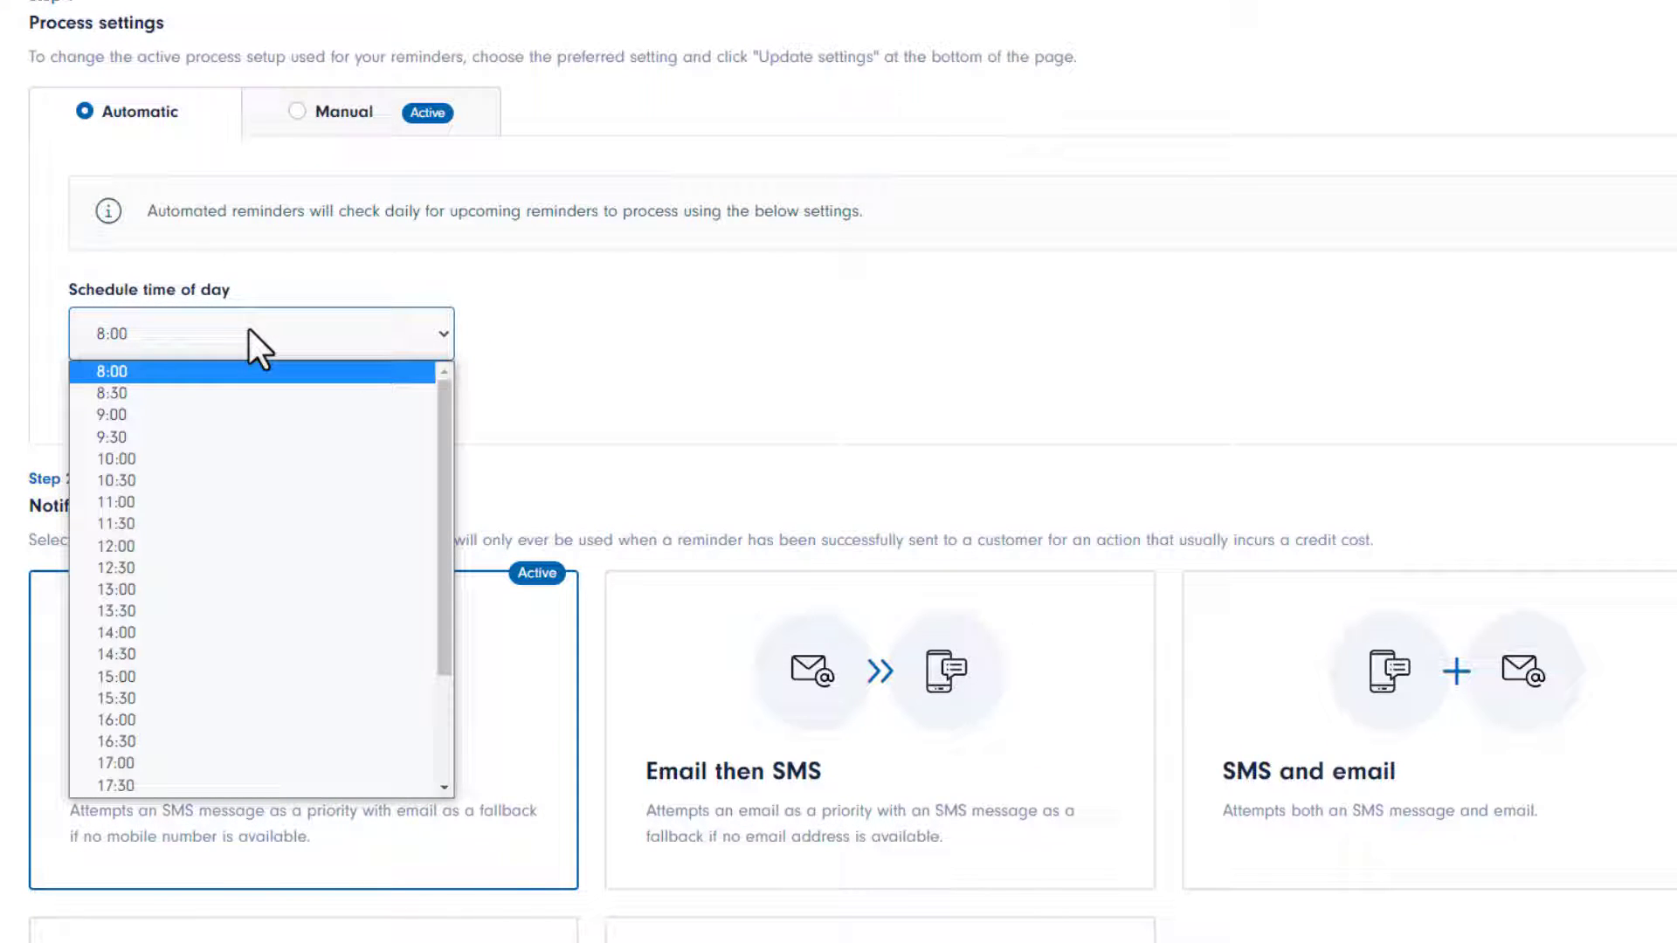
pyautogui.click(249, 328)
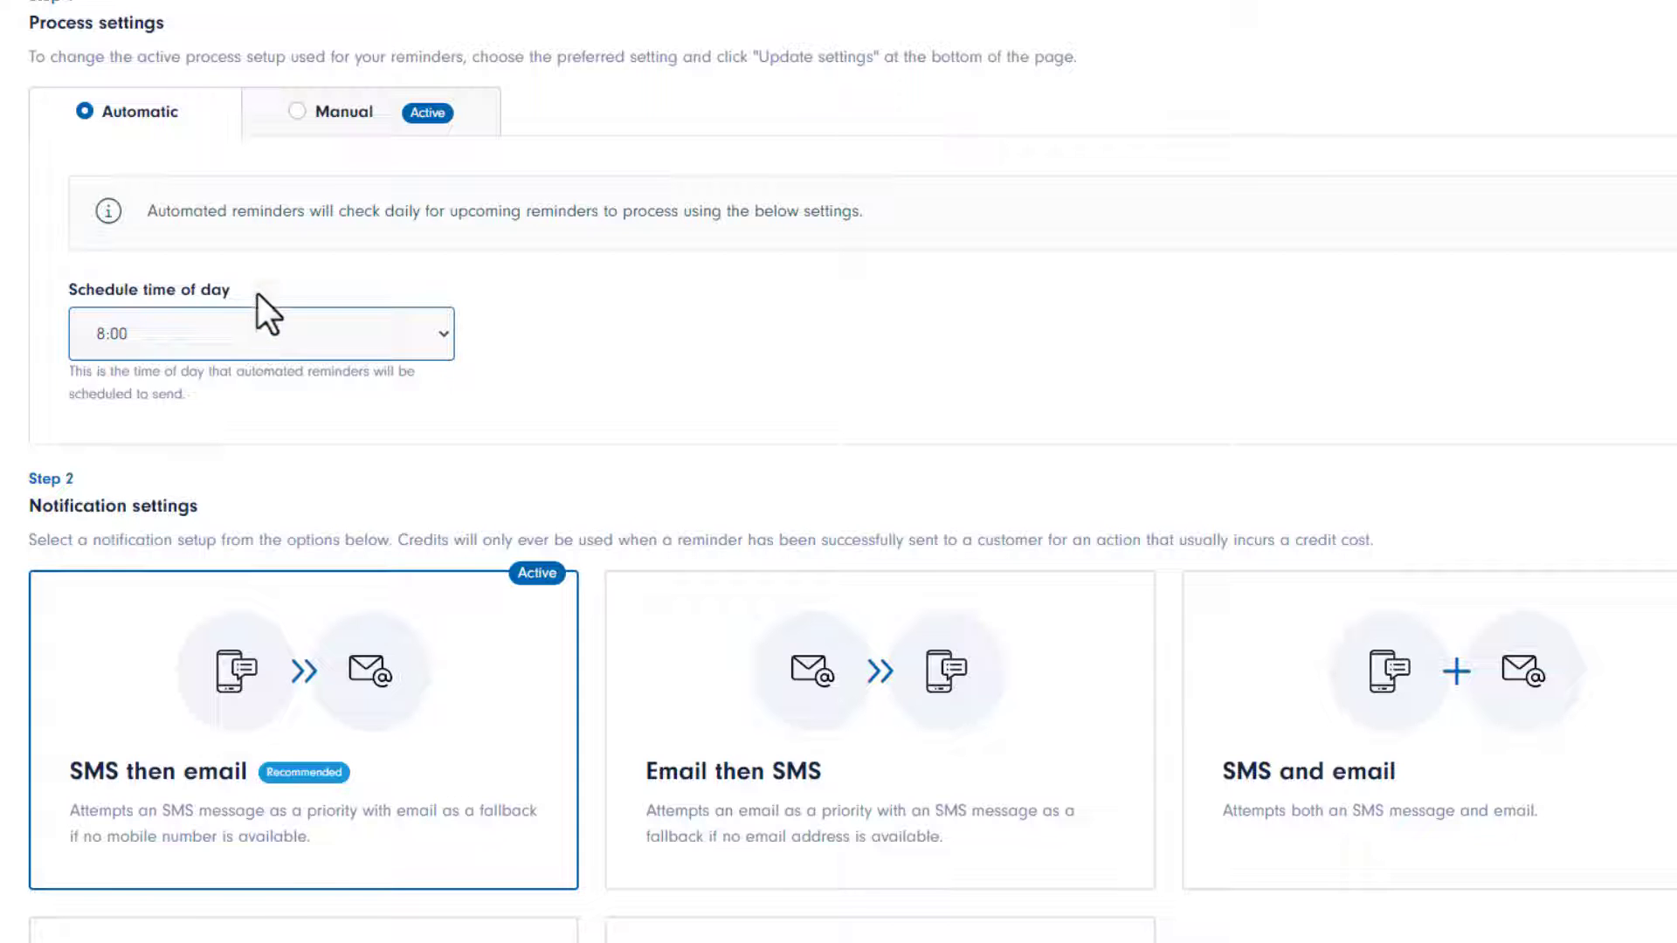
pyautogui.click(297, 115)
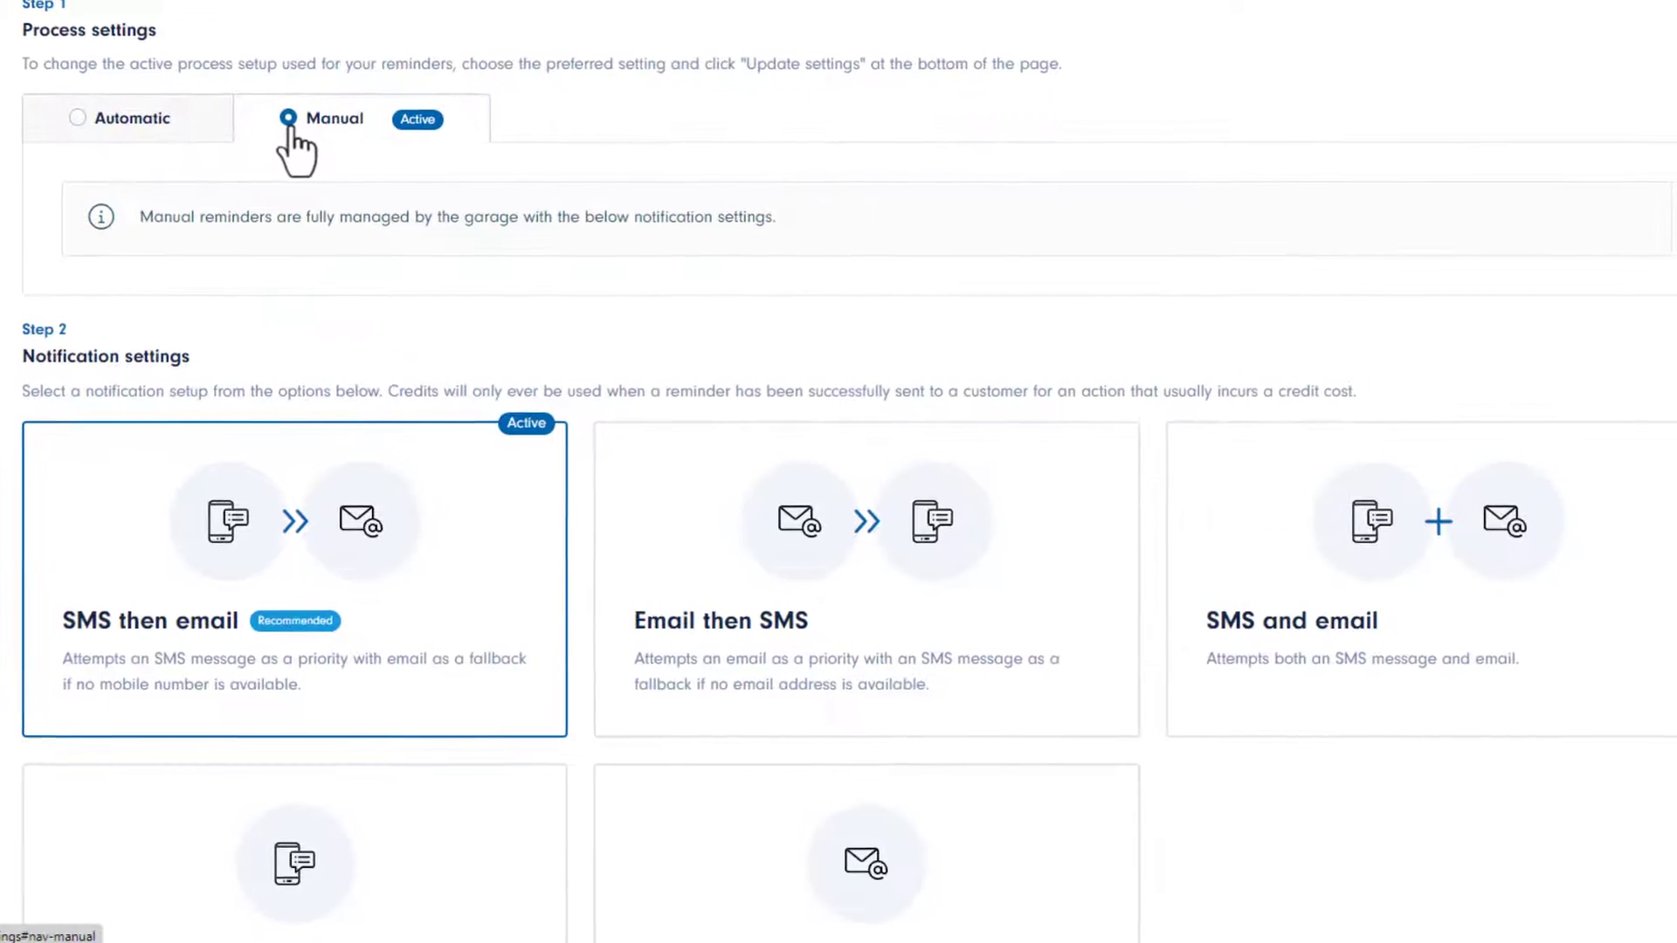
pyautogui.scroll(-3, 516, 337)
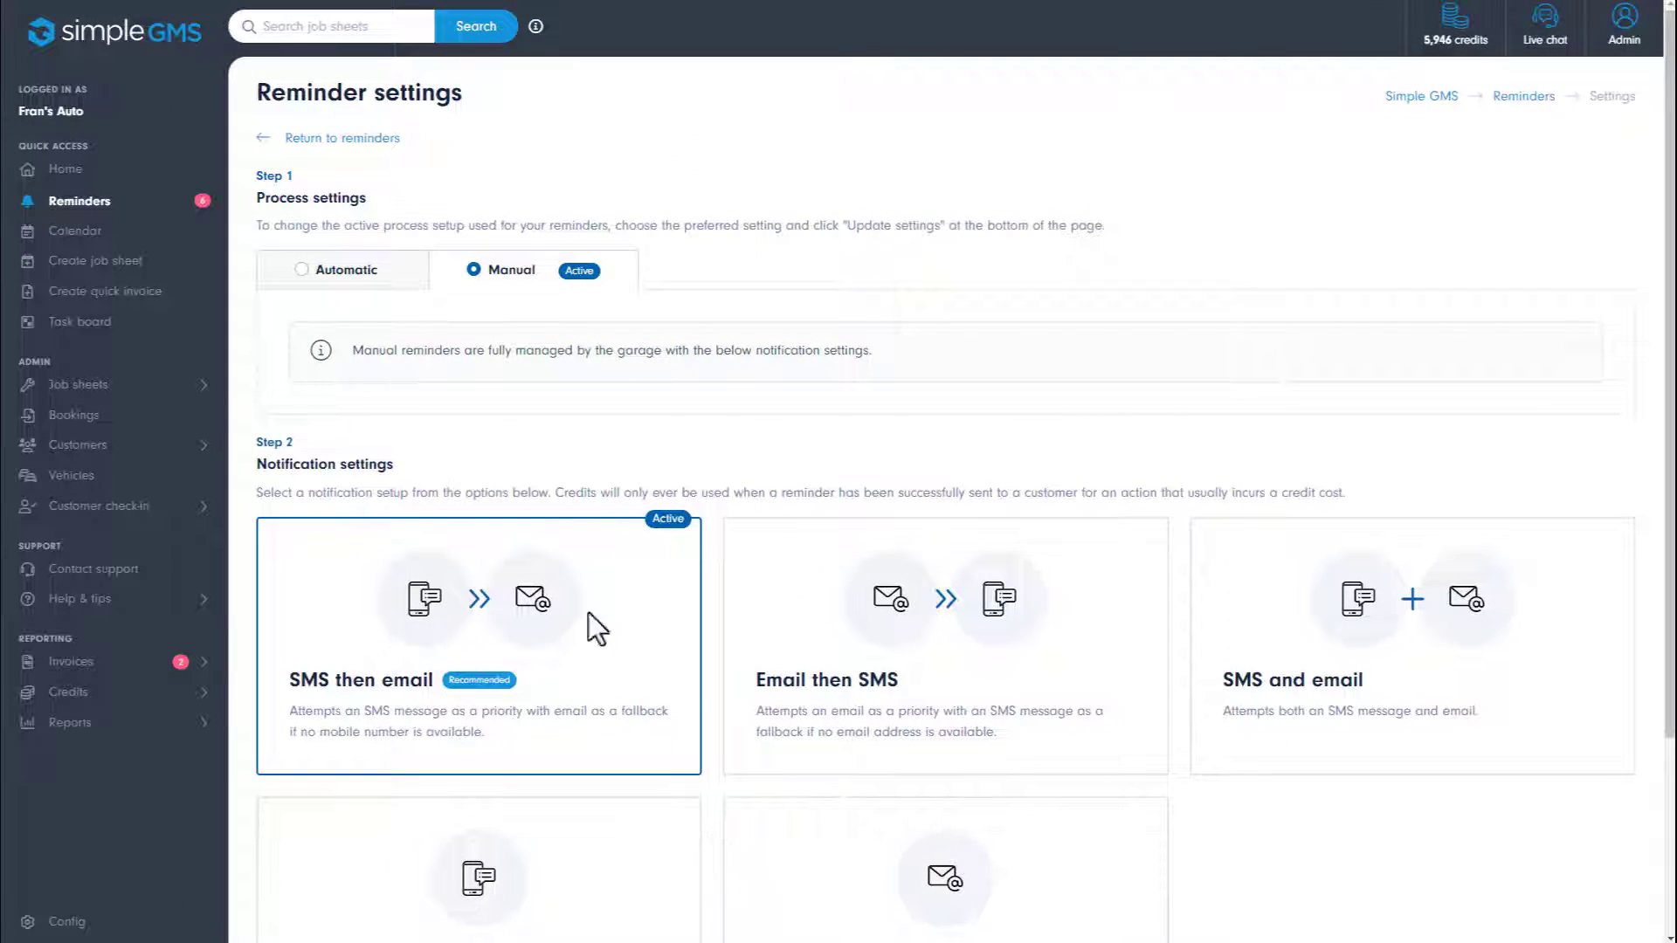
pyautogui.click(339, 140)
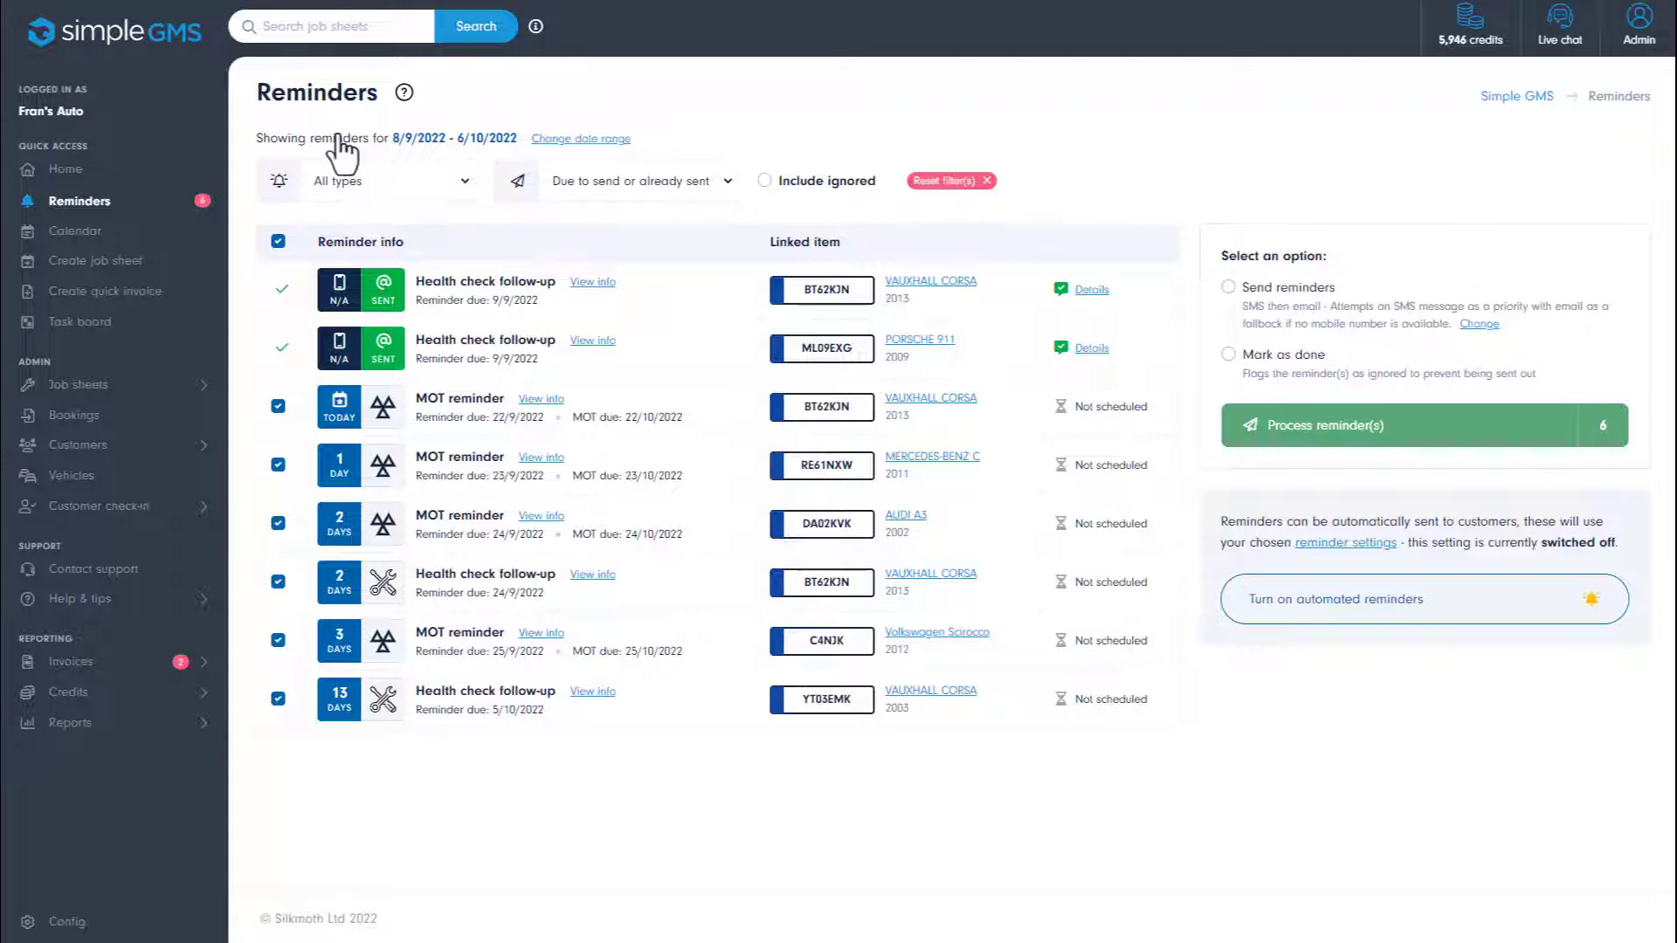
# Send only the 2013 Vauxhall Corsa's MOT reminder due 22/9/2022 and its health check follow-up due 24/9/2022
pyautogui.click(277, 243)
pyautogui.click(277, 406)
pyautogui.click(277, 581)
pyautogui.click(1229, 287)
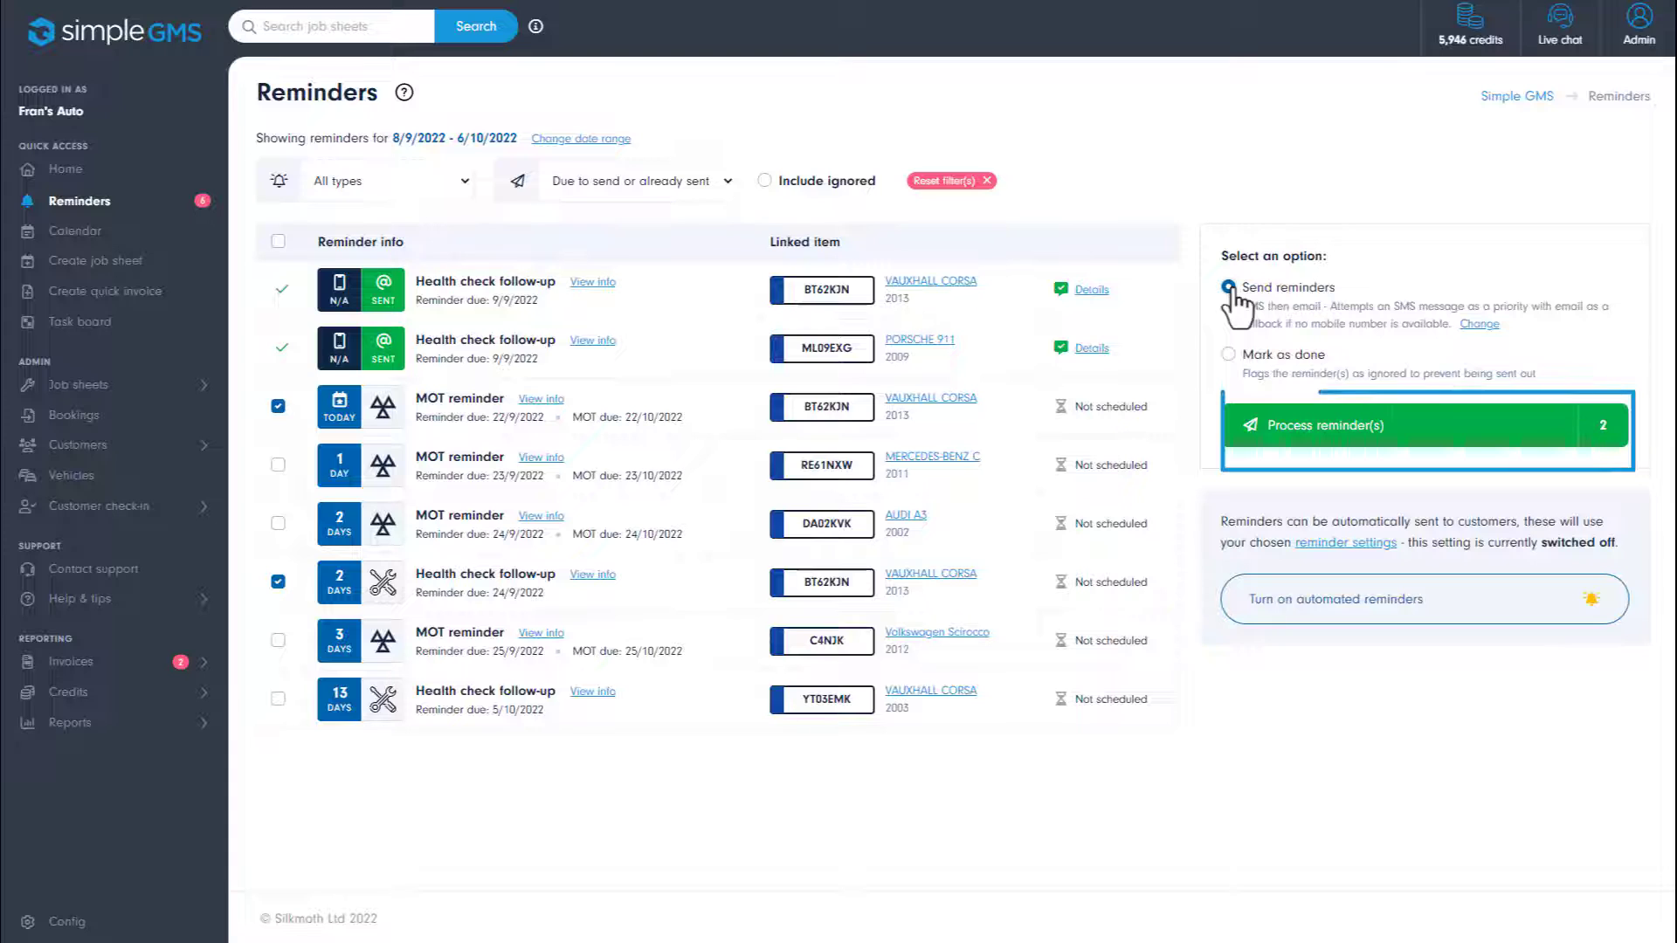
pyautogui.click(1284, 437)
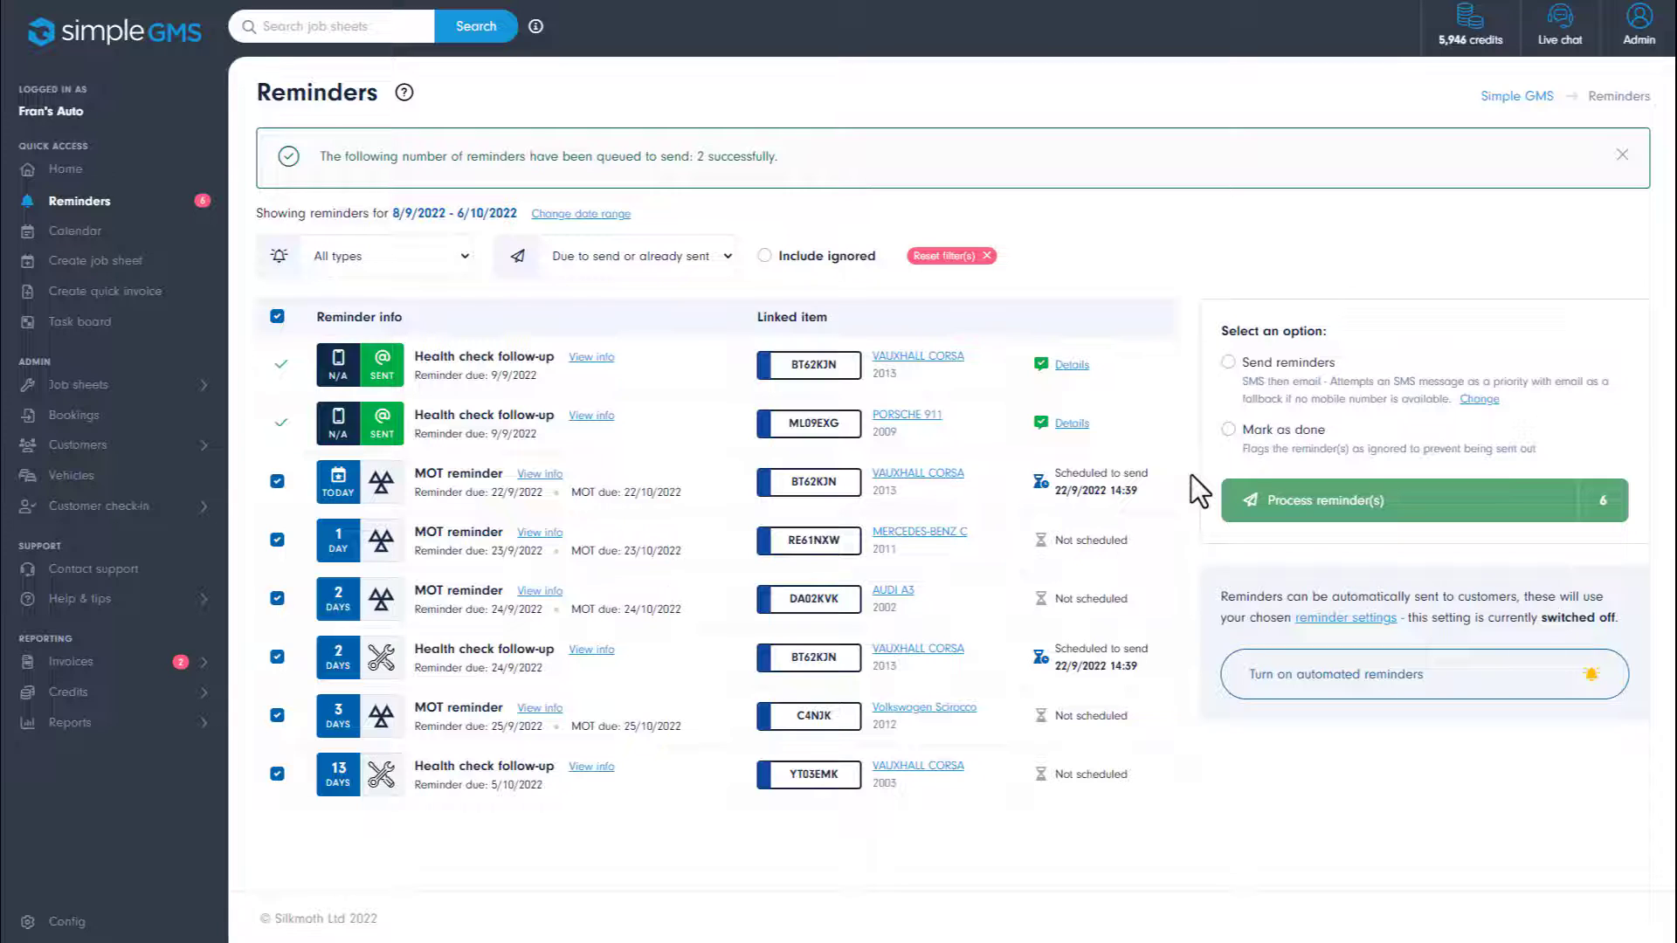
# Mark only the Mercedes-Benz C's MOT reminder due 23/9/2022 as done
pyautogui.click(277, 317)
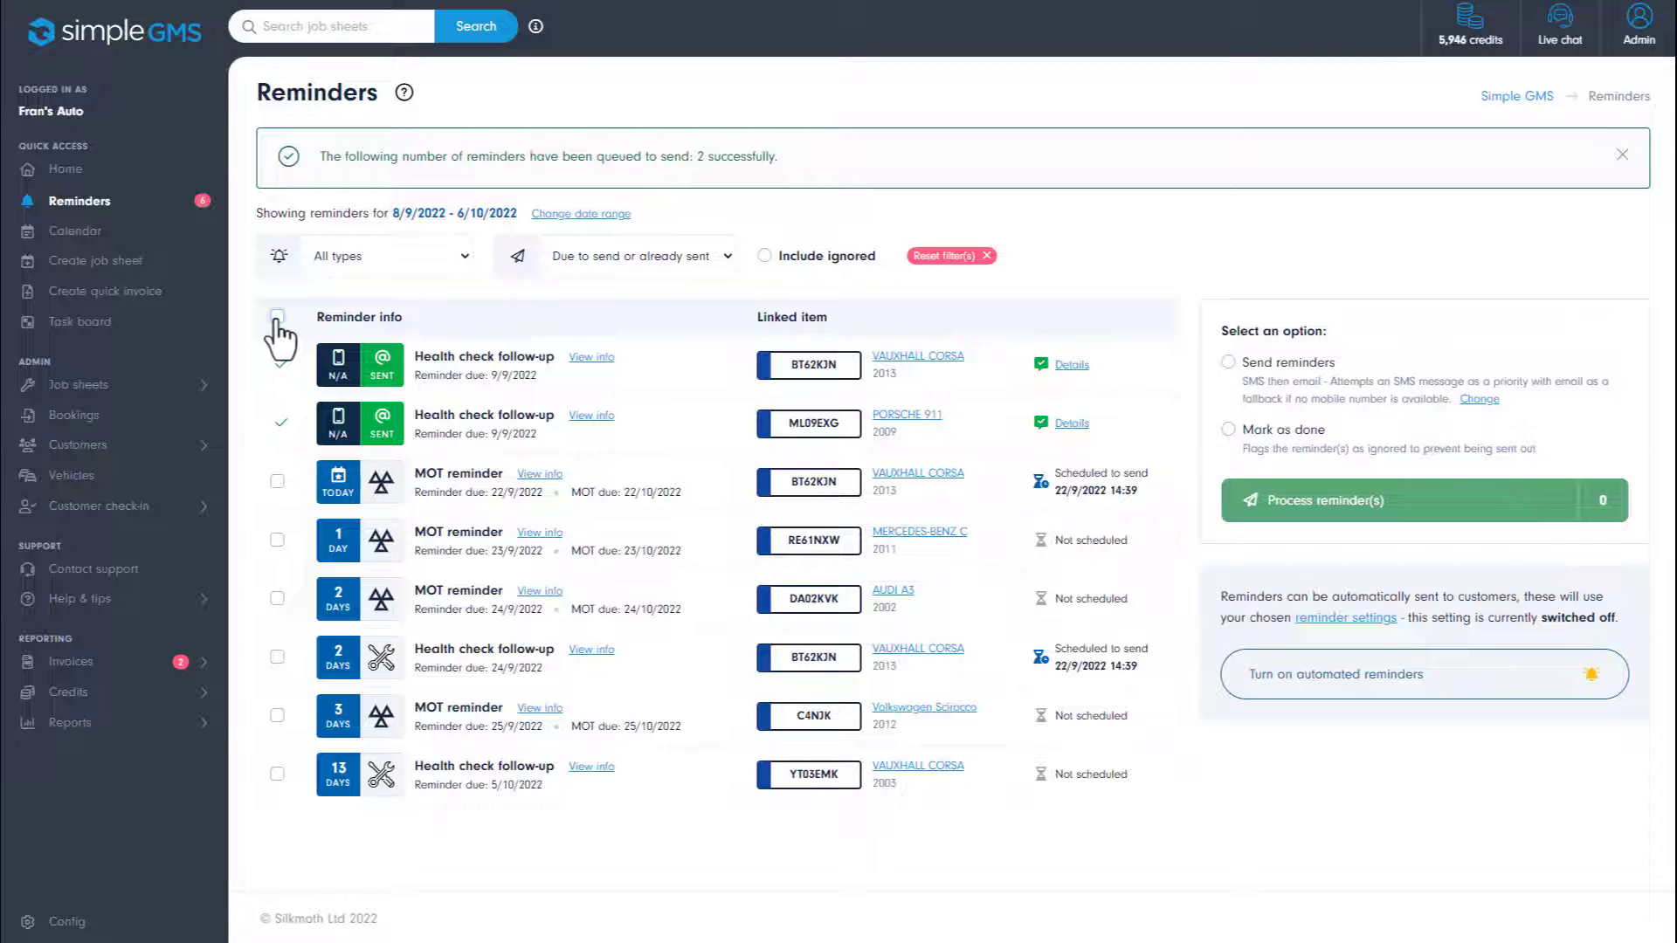
pyautogui.click(276, 539)
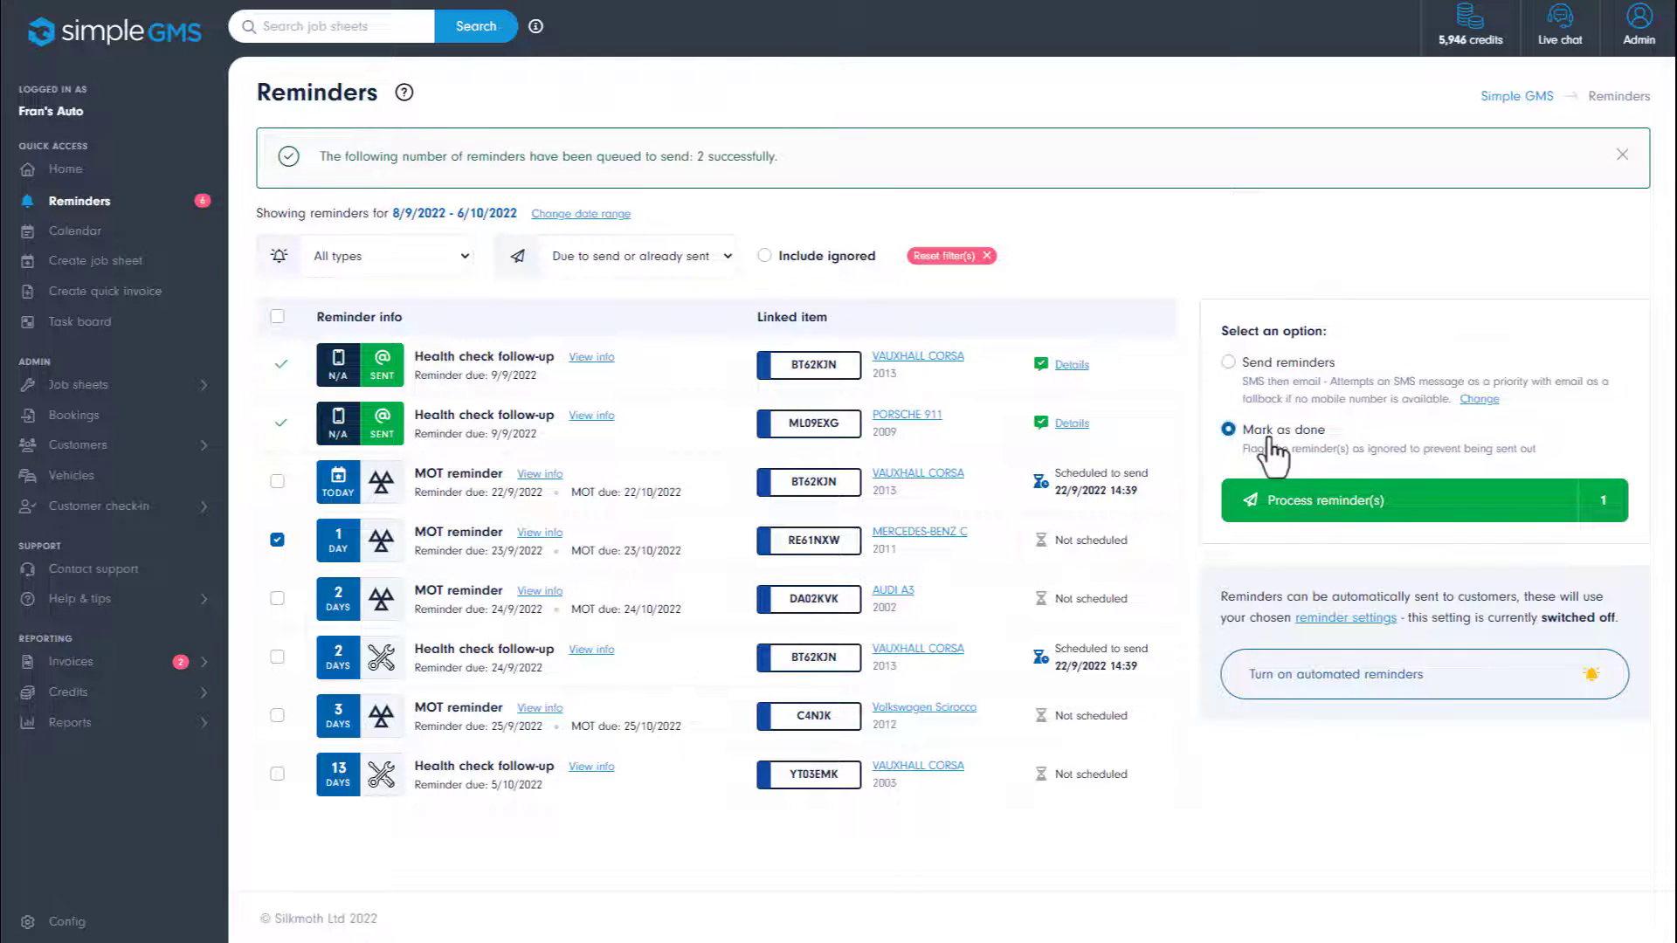
pyautogui.click(1294, 532)
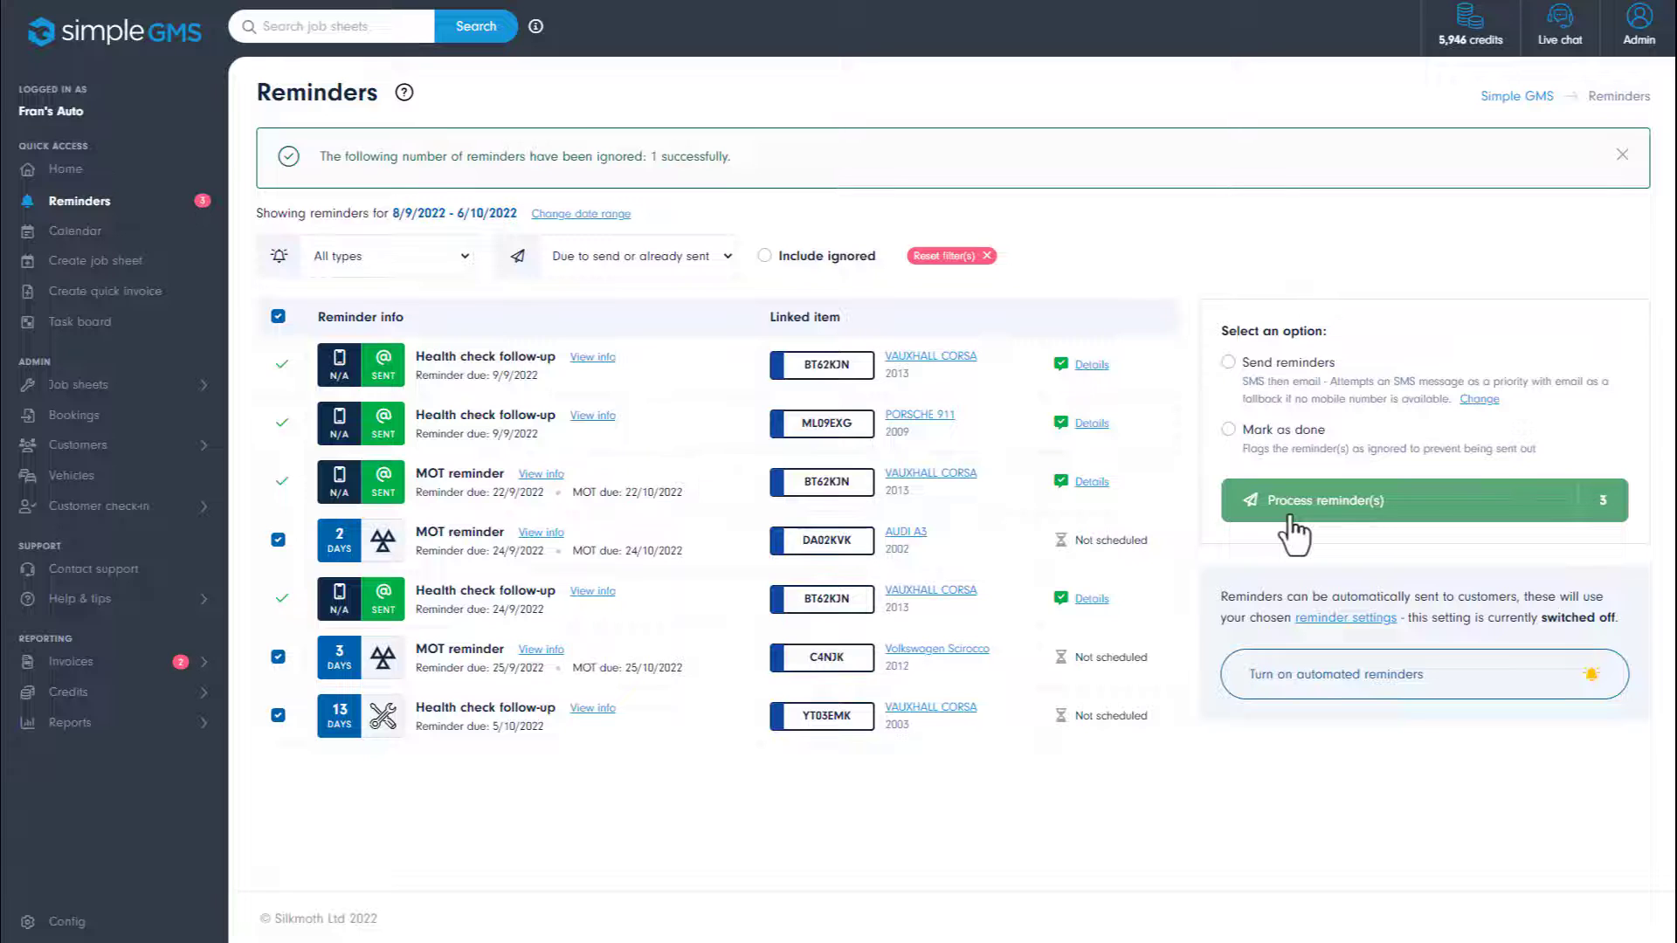
# Include ignored reminders in the reminders list
pyautogui.click(766, 256)
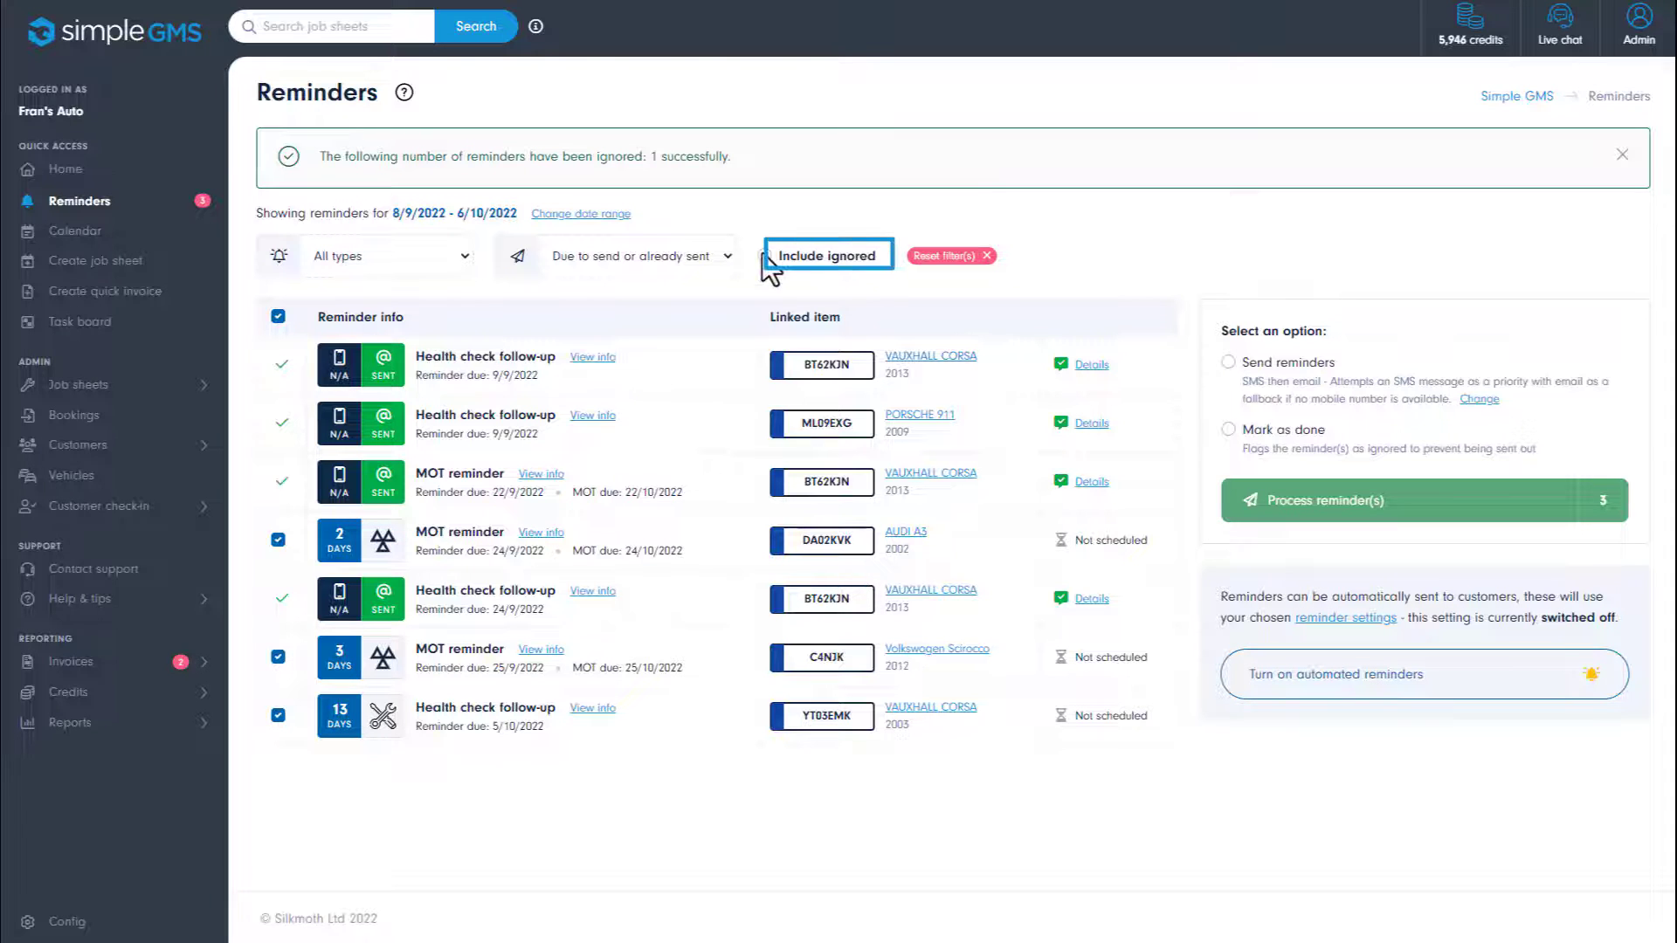